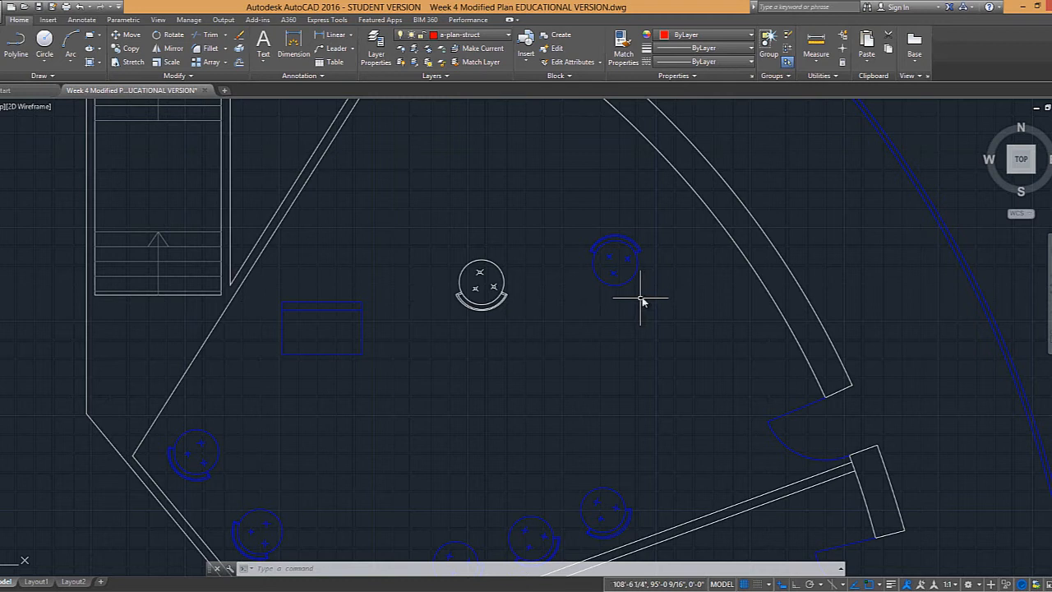
# Step: Explode the blue round chair block next to the white chair, near the curved wall
pyautogui.write('x')
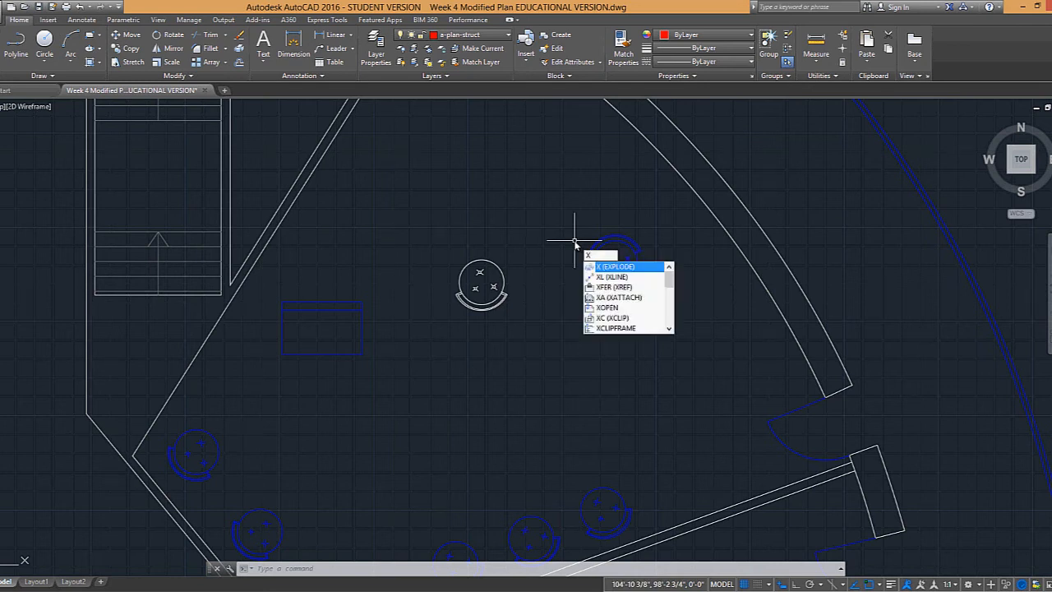
pyautogui.press('Escape')
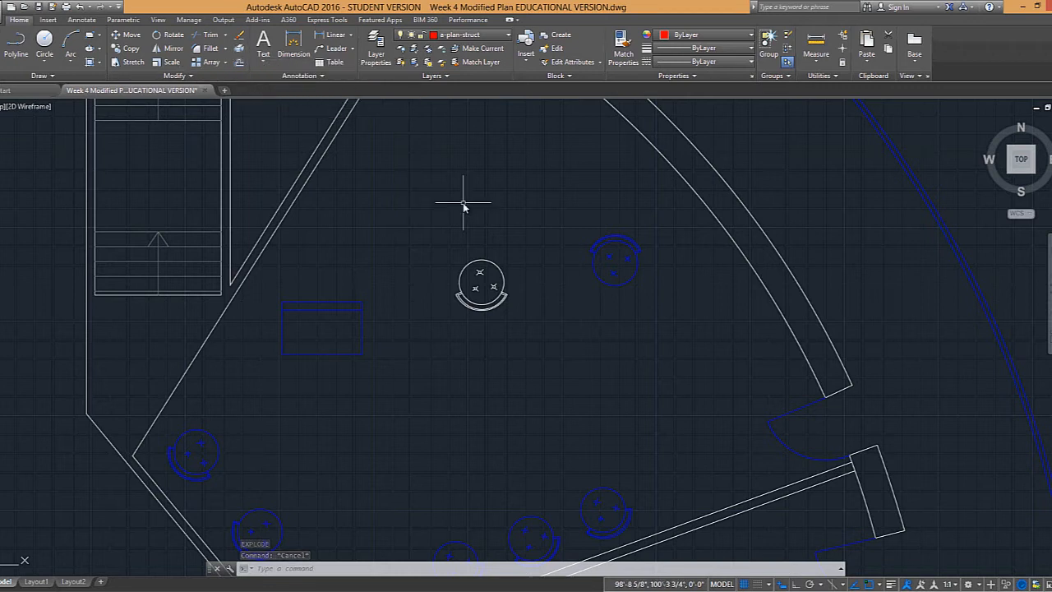
pyautogui.write('explode')
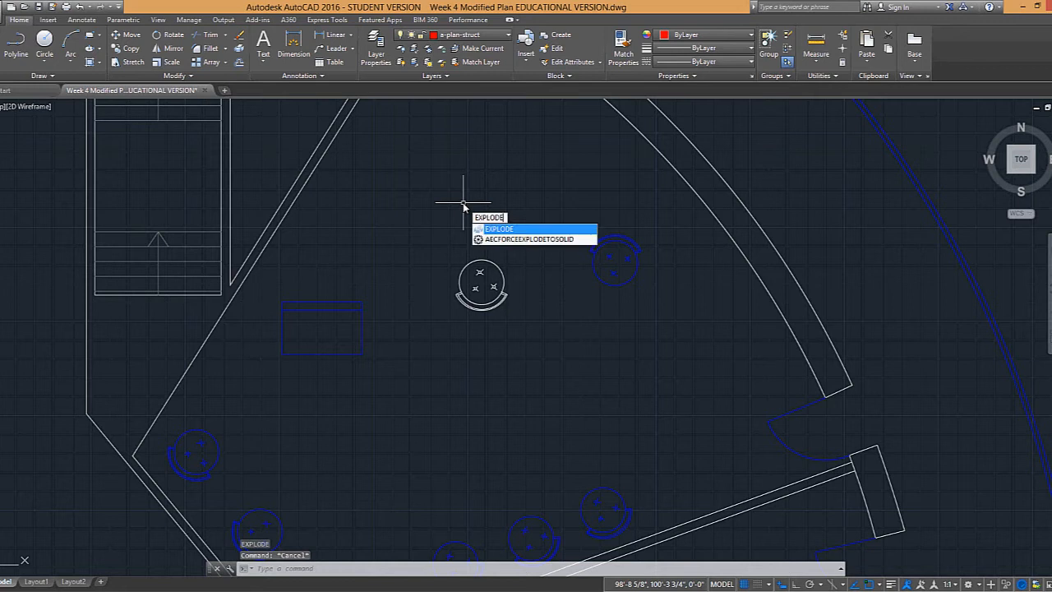
pyautogui.press('Return')
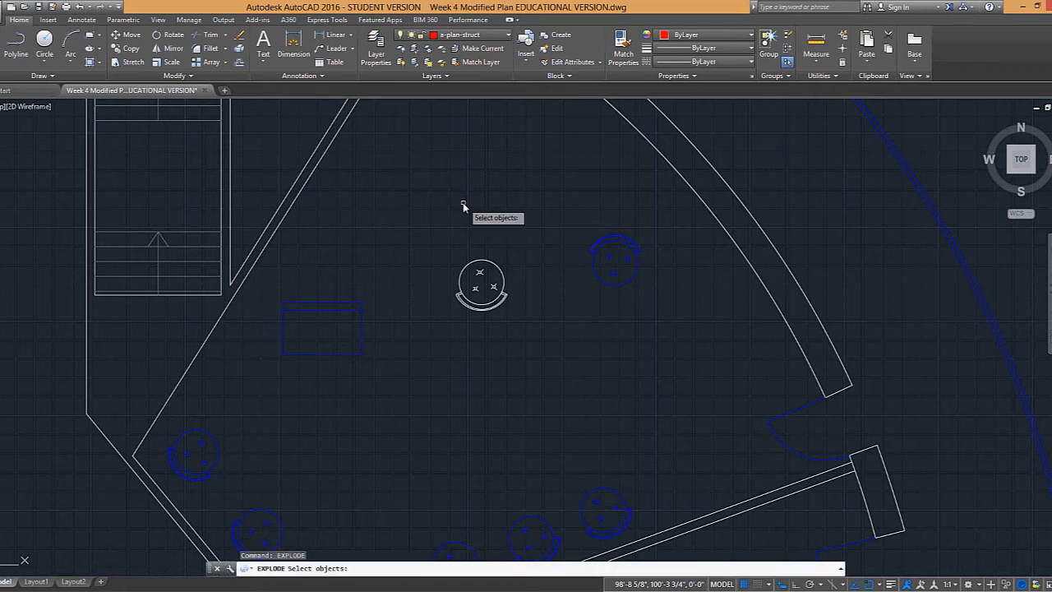
pyautogui.click(629, 243)
pyautogui.press('Return')
# Step: Select the exploded chair's parts and examine its individual lines and arcs up close
pyautogui.click(554, 208)
pyautogui.click(678, 325)
pyautogui.scroll(5, 625, 240)
pyautogui.press('Escape')
pyautogui.click(606, 206)
pyautogui.press('Escape')
pyautogui.scroll(-8, 605, 232)
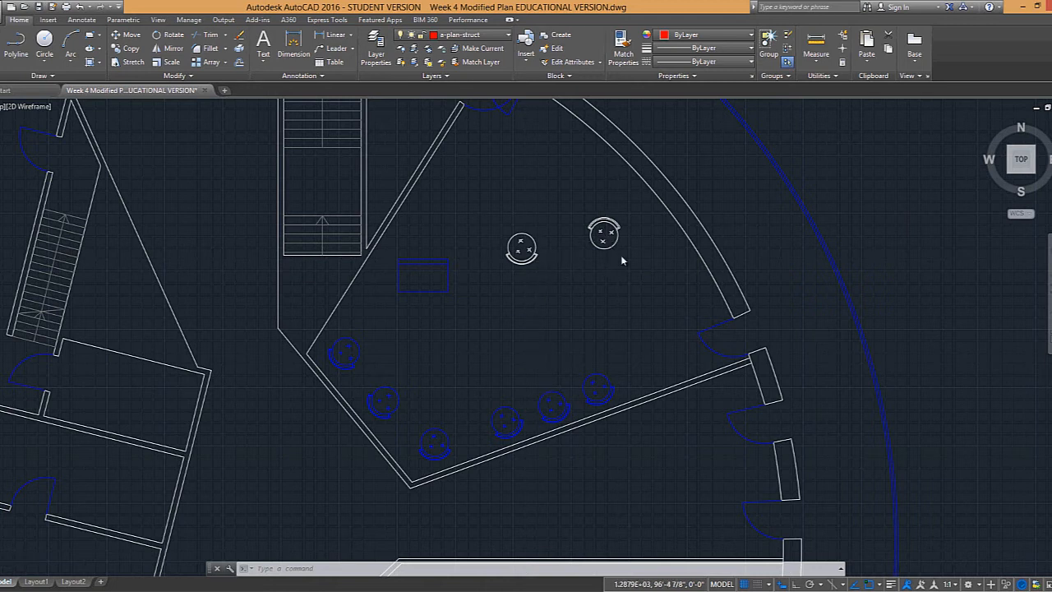
pyautogui.scroll(4, 609, 234)
pyautogui.click(515, 137)
pyautogui.click(685, 301)
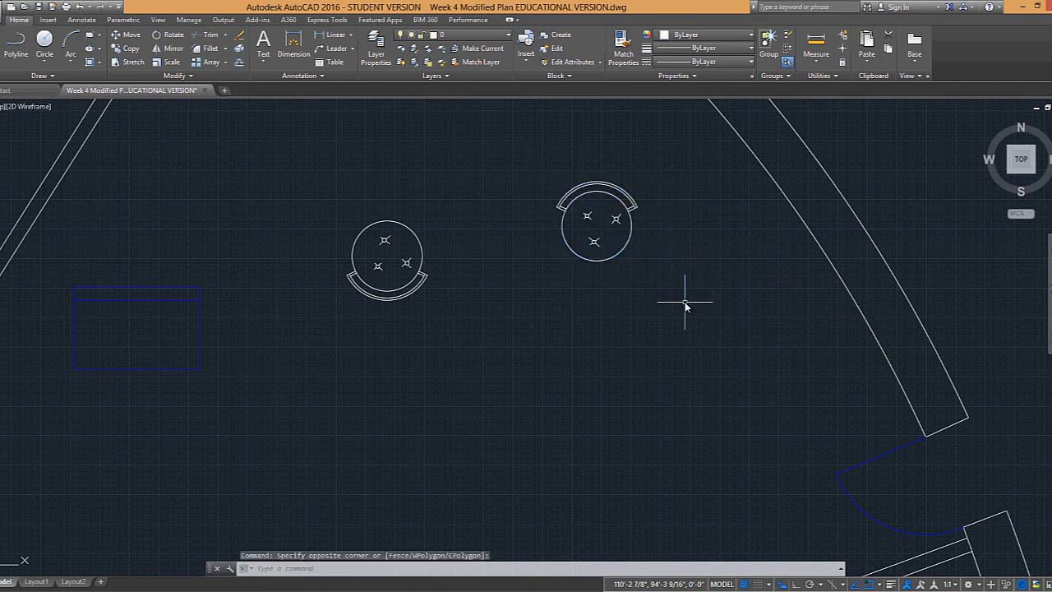
pyautogui.press('Escape')
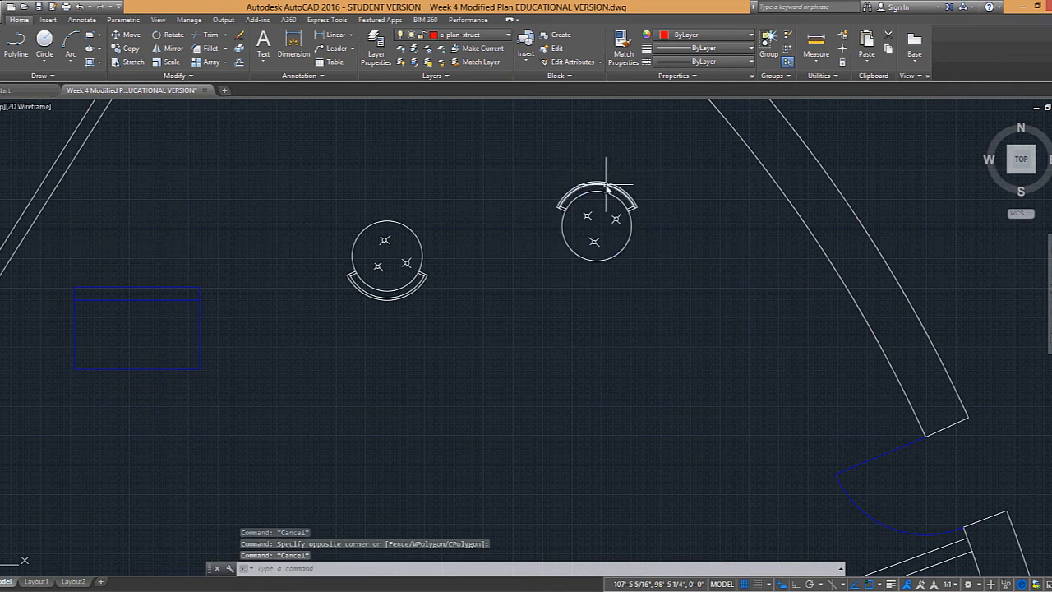
pyautogui.scroll(-3, 628, 234)
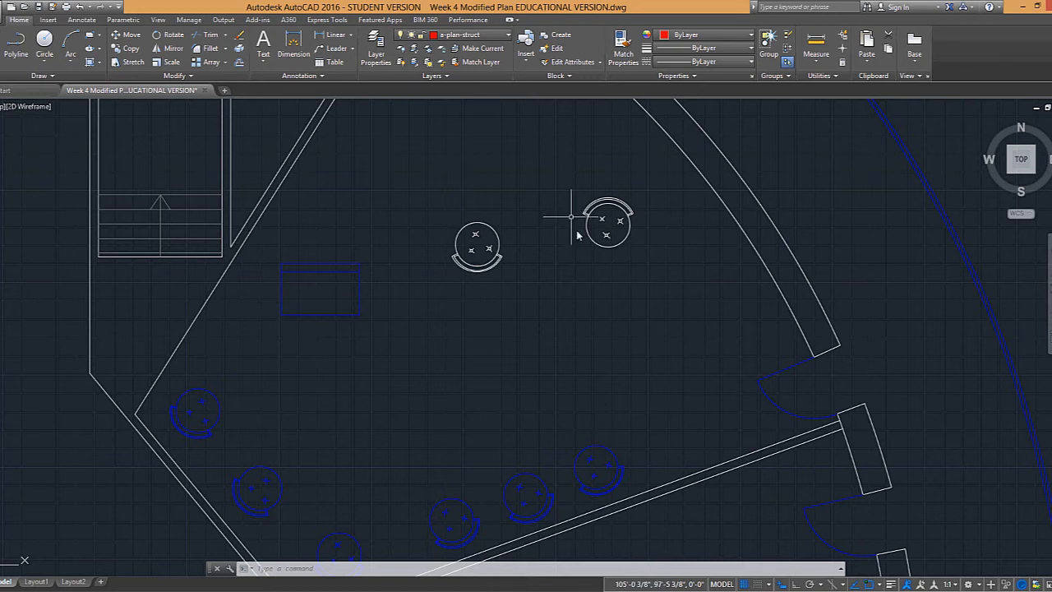
pyautogui.scroll(3, 604, 219)
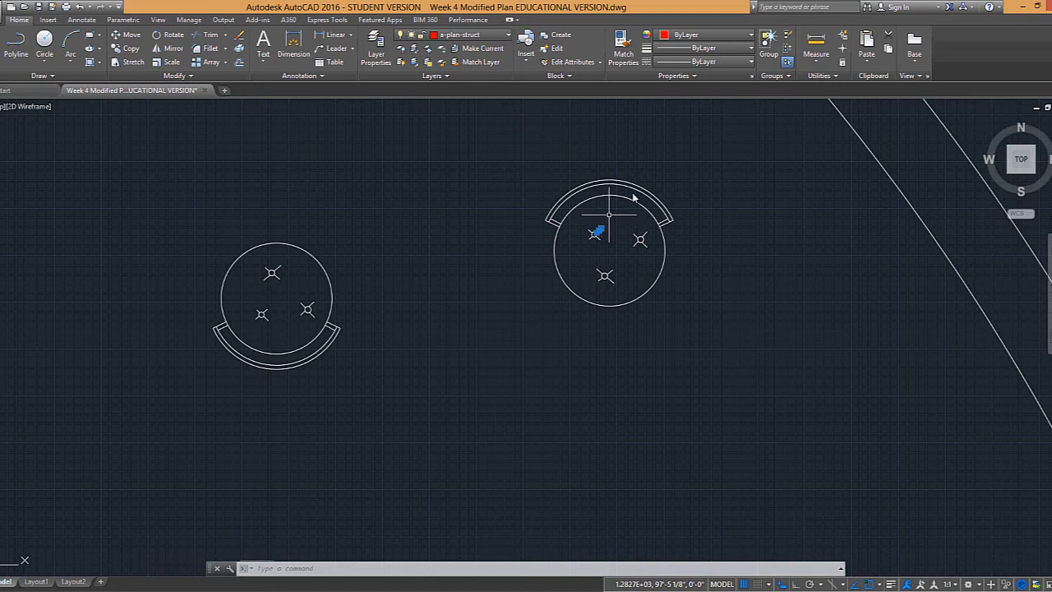
# Step: Start a Write Block from objects and pick the center of the exploded chair's seat circle as the base point
pyautogui.press('Escape')
pyautogui.moveTo(656, 195); pyautogui.dragTo(578, 236, button='middle')
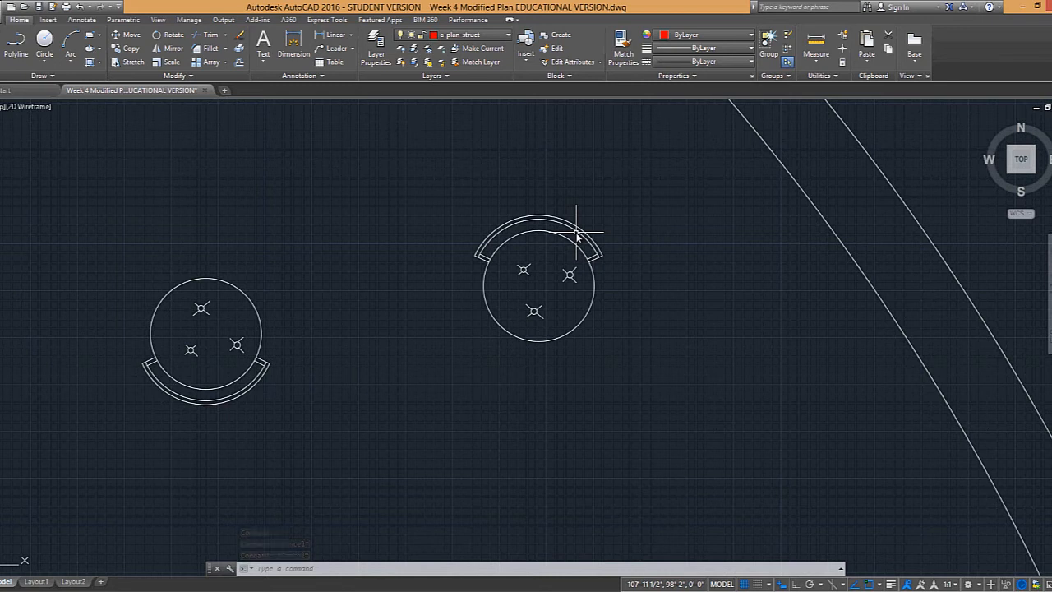
pyautogui.write('w')
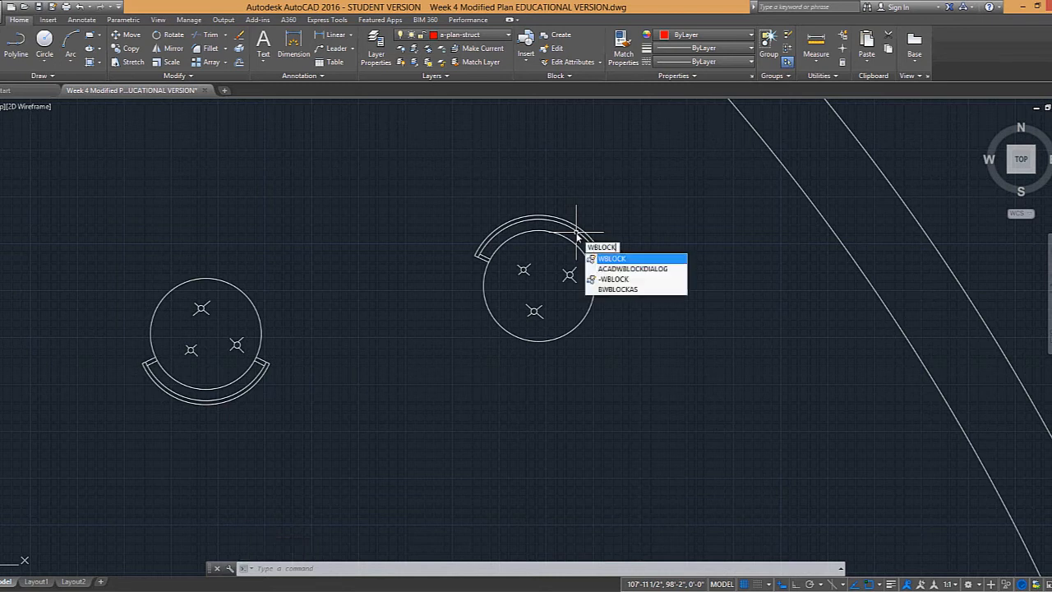
pyautogui.press('Return')
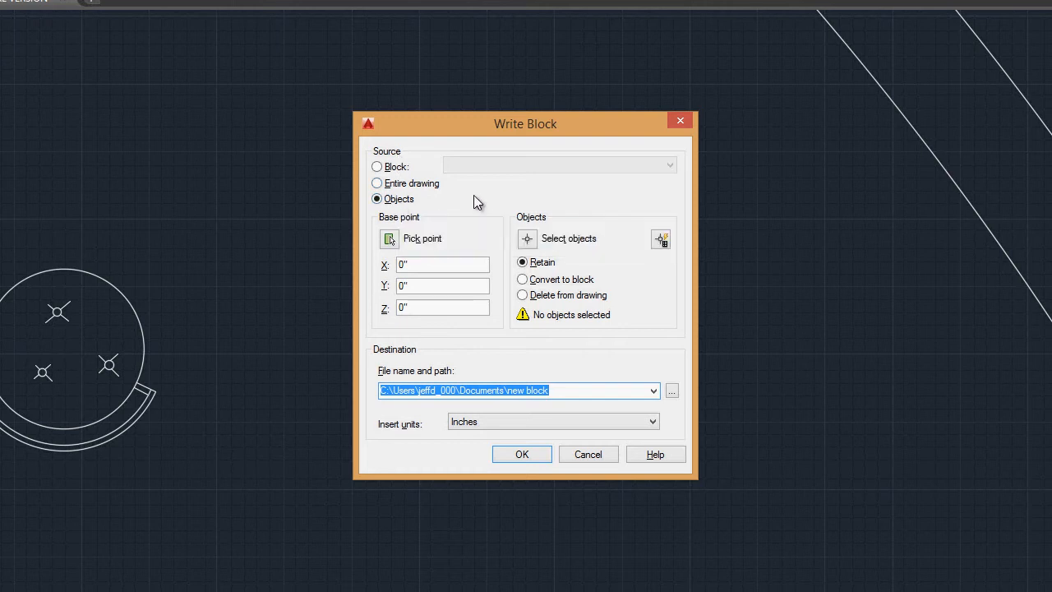
pyautogui.click(390, 241)
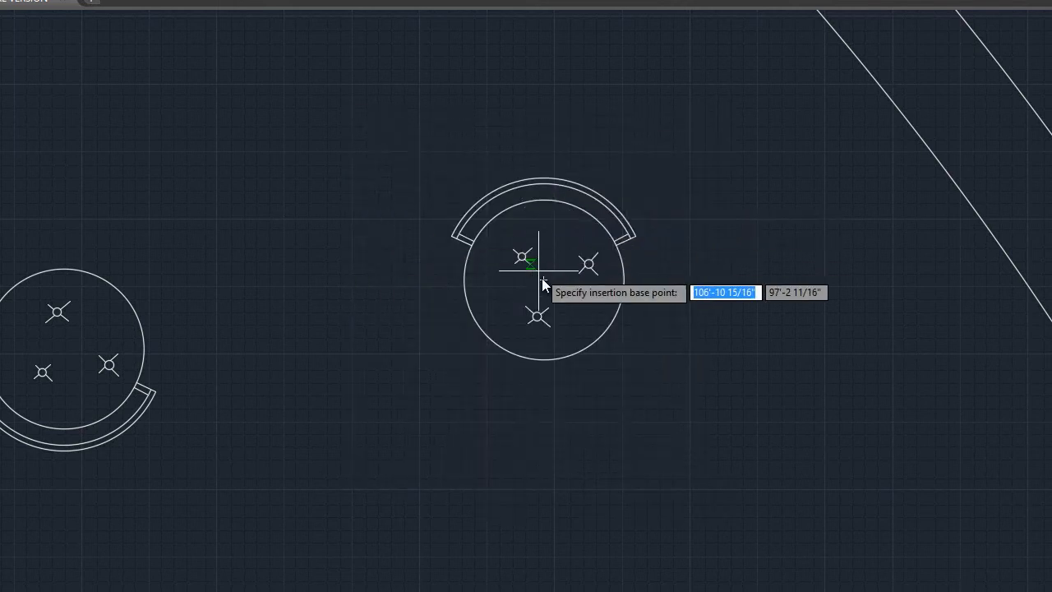
pyautogui.click(544, 279)
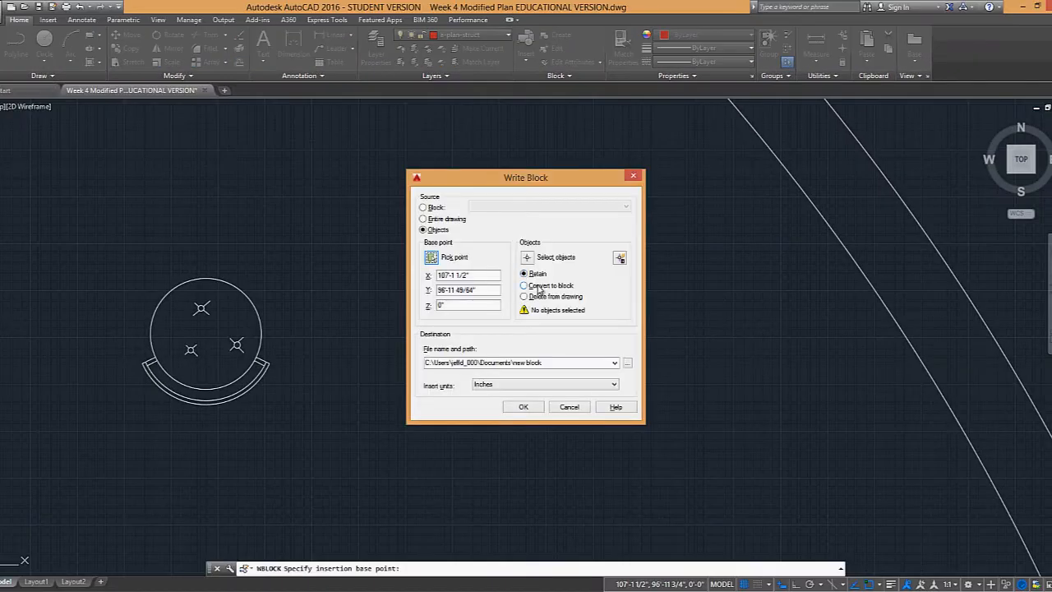
# Step: Select all of the exploded chair's geometry as the source objects, keeping the Retain option
pyautogui.click(527, 258)
pyautogui.click(439, 185)
pyautogui.click(650, 378)
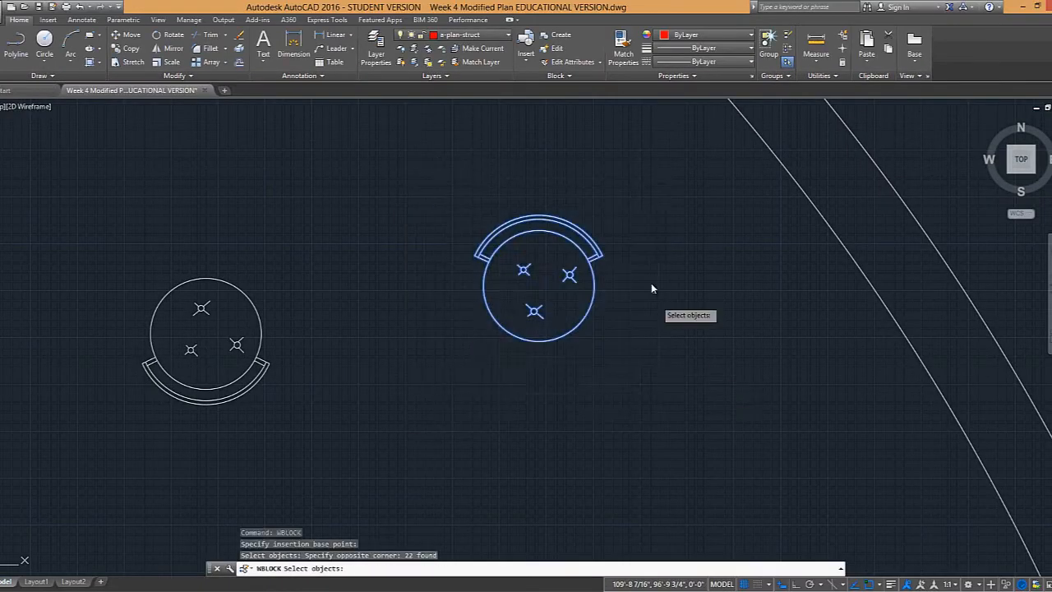
pyautogui.press('Return')
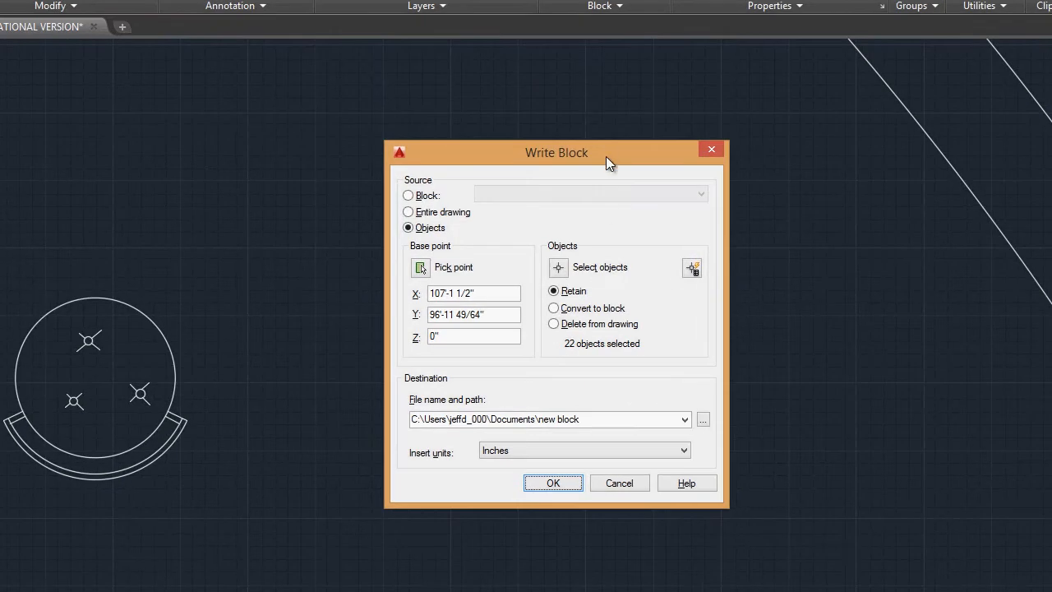
# Step: Browse to the Desktop as the destination location for the block file
pyautogui.moveTo(606, 156); pyautogui.dragTo(561, 126)
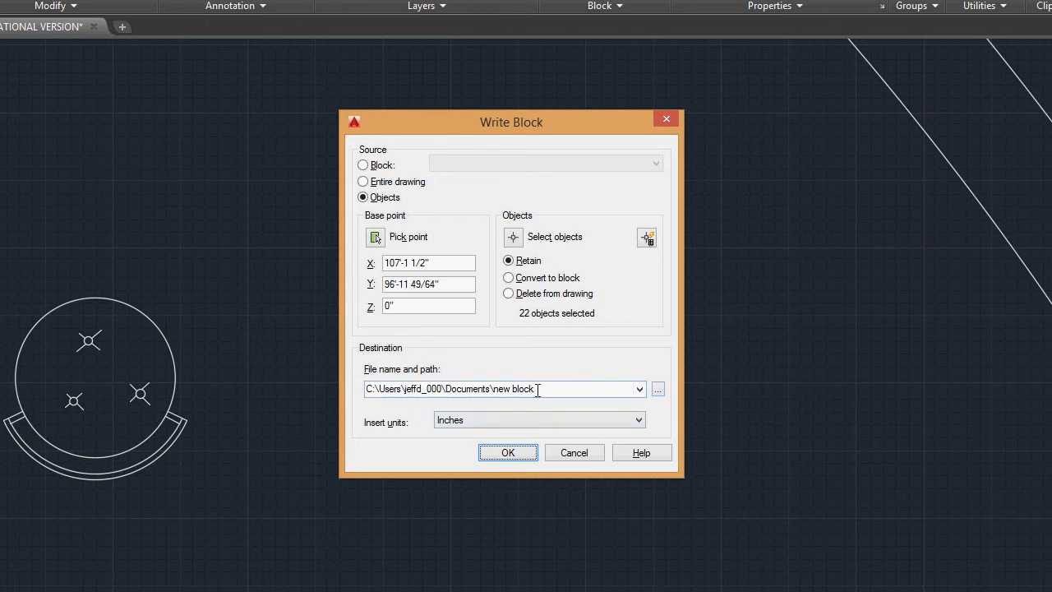
pyautogui.click(495, 388)
pyautogui.click(542, 388)
pyautogui.moveTo(494, 388); pyautogui.dragTo(600, 390)
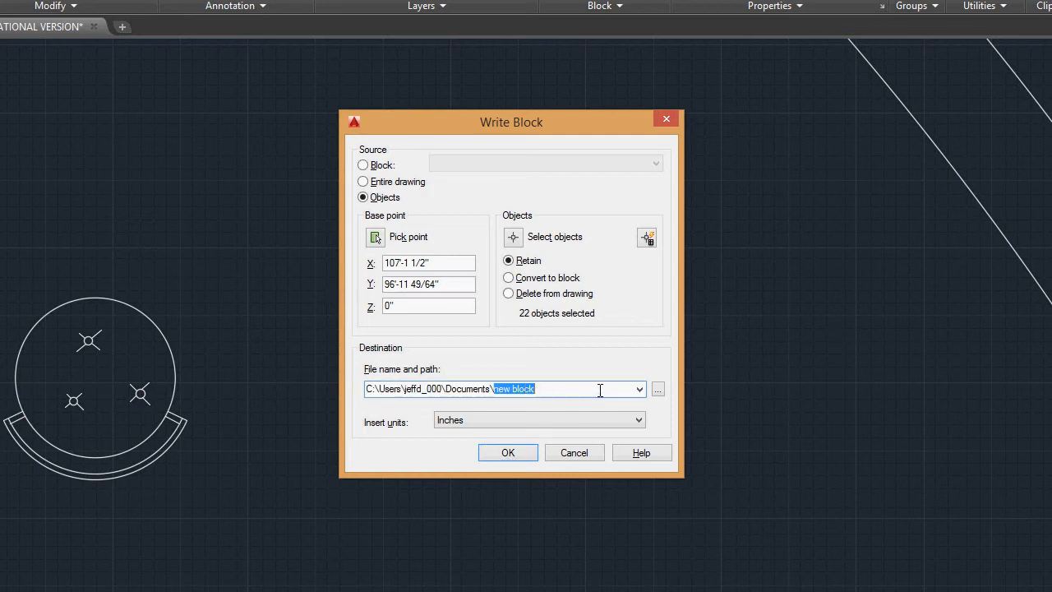
pyautogui.click(660, 391)
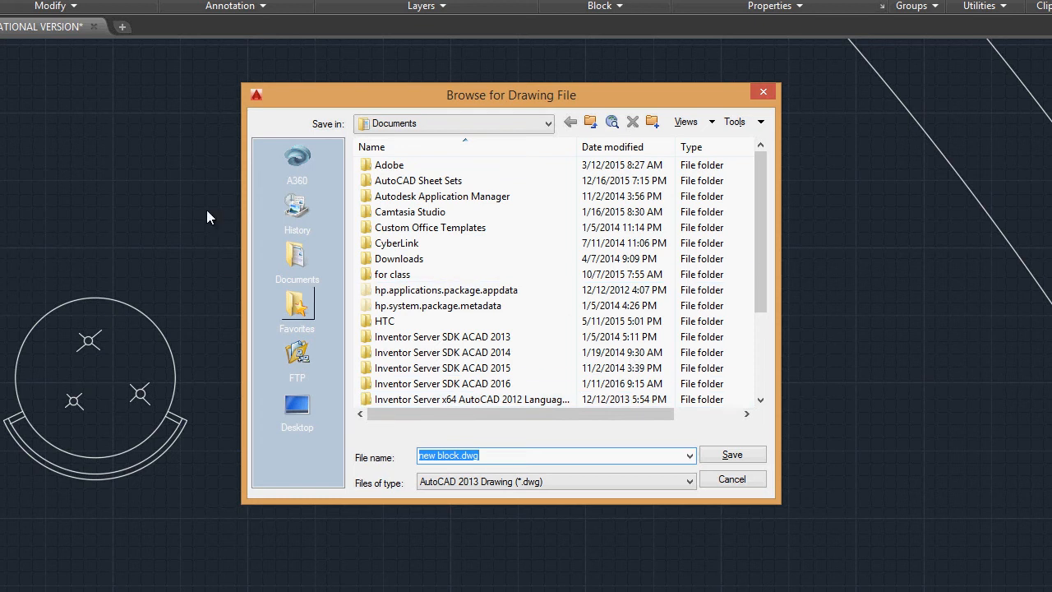
pyautogui.click(297, 407)
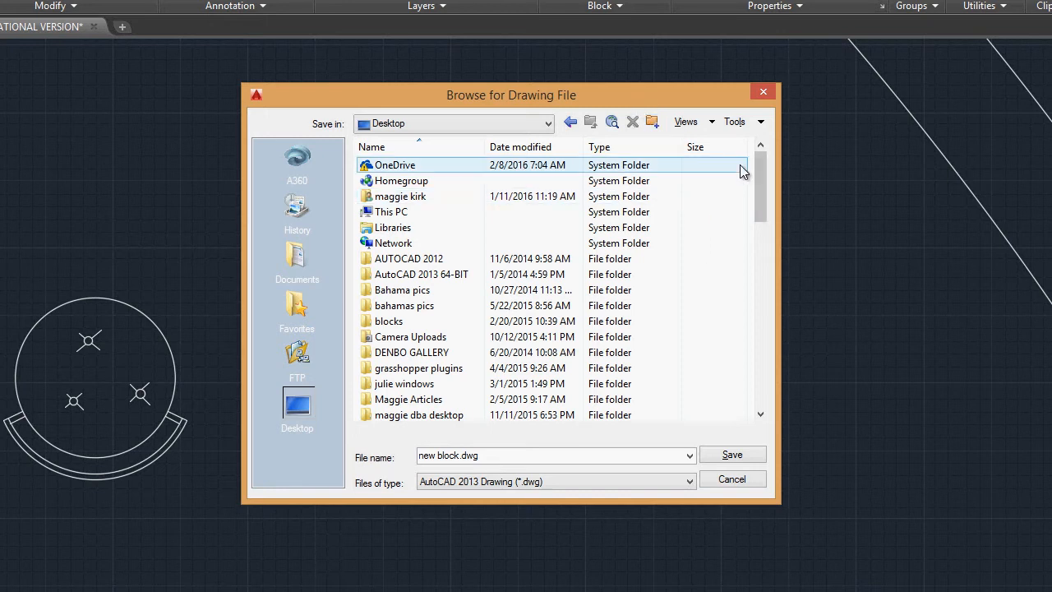
# Step: Create a new Desktop folder named "autocad blocks" and open it
pyautogui.moveTo(757, 181); pyautogui.dragTo(753, 388)
pyautogui.click(393, 400)
pyautogui.rightClick(398, 402)
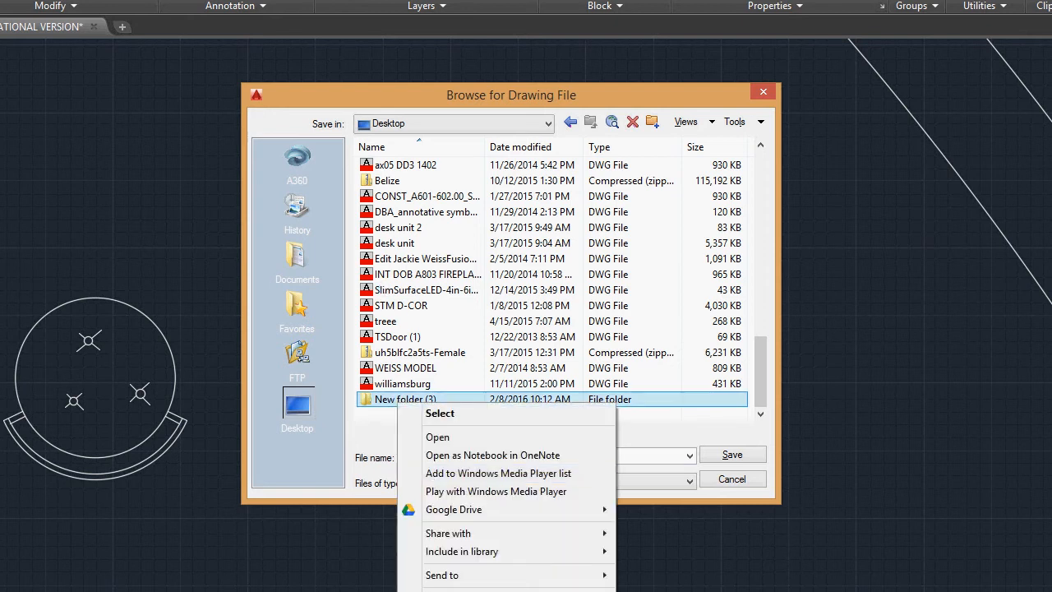
pyautogui.write('m')
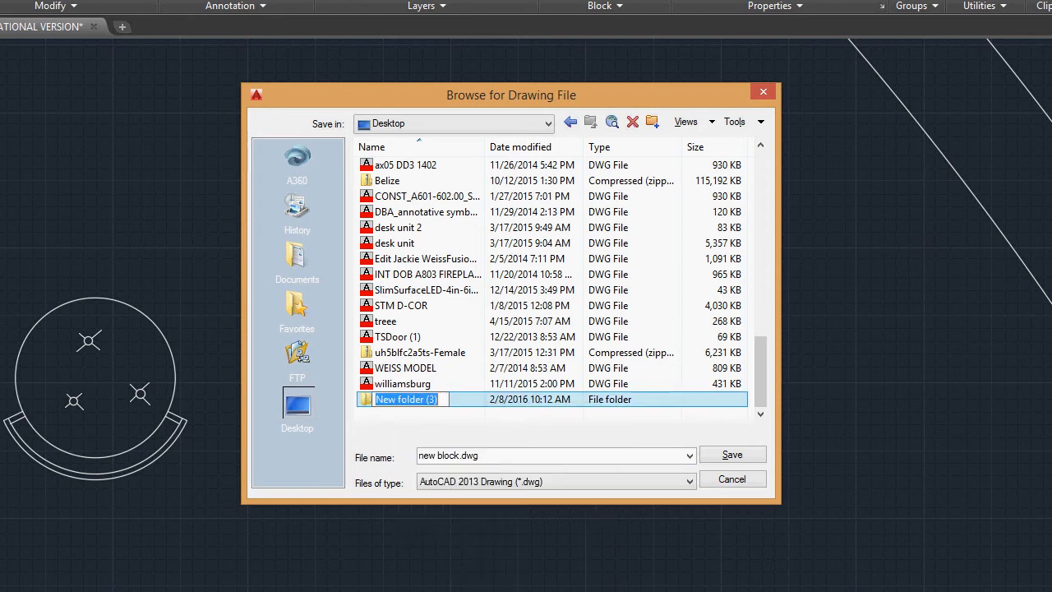
pyautogui.write('autocad blocks')
pyautogui.click(369, 399)
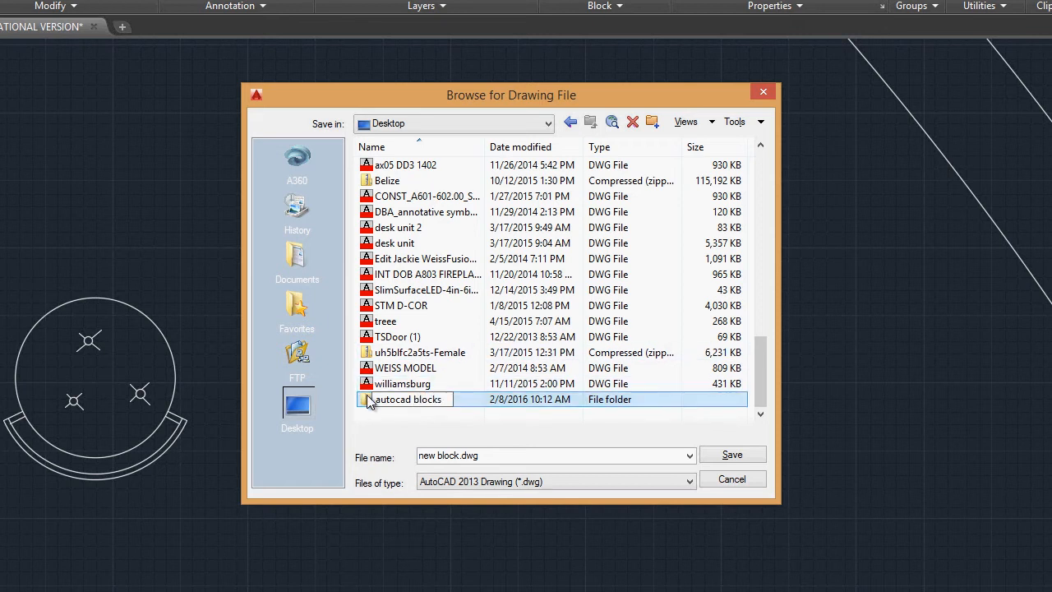
pyautogui.doubleClick(368, 400)
# Step: Name the block file "round chair" in the autocad blocks folder and write the block out with units in inches
pyautogui.moveTo(488, 456); pyautogui.dragTo(400, 454)
pyautogui.moveTo(519, 95)
pyautogui.mouseDown()
pyautogui.moveTo(189, 120)
pyautogui.moveTo(424, 129)
pyautogui.mouseUp()
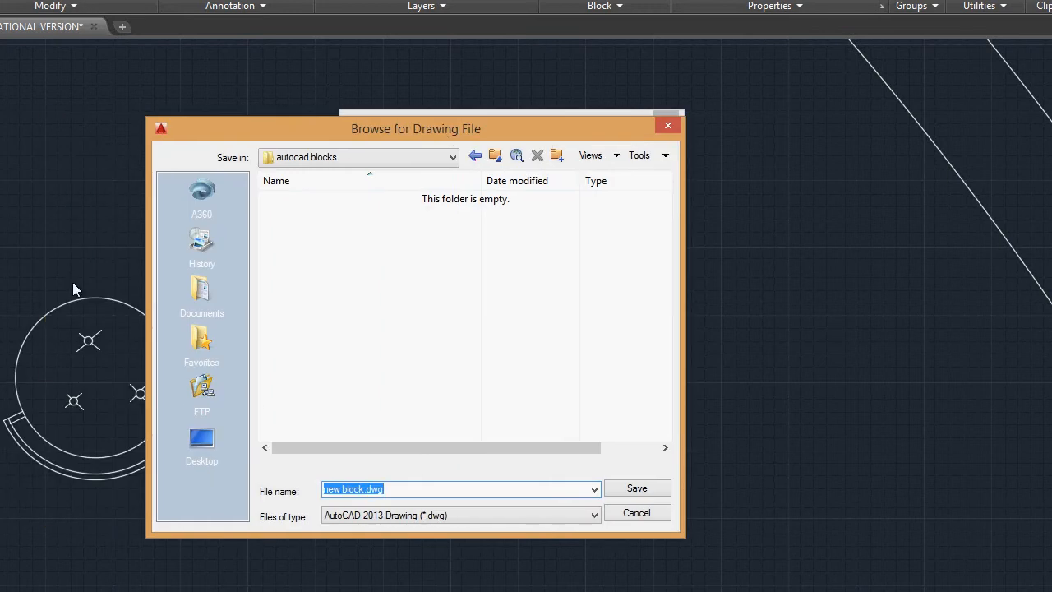
pyautogui.write('round chair')
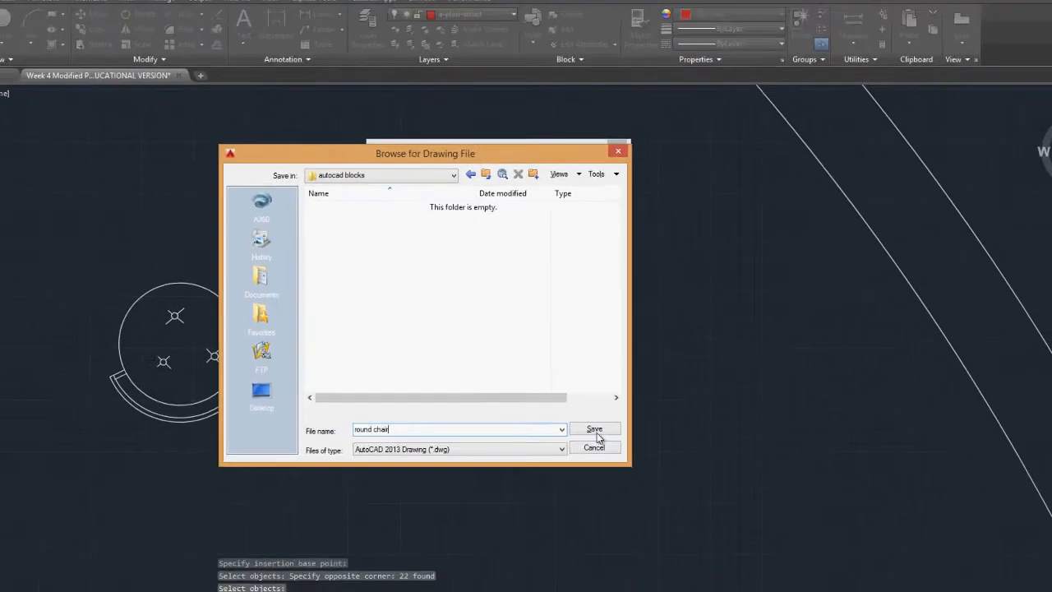
pyautogui.click(598, 434)
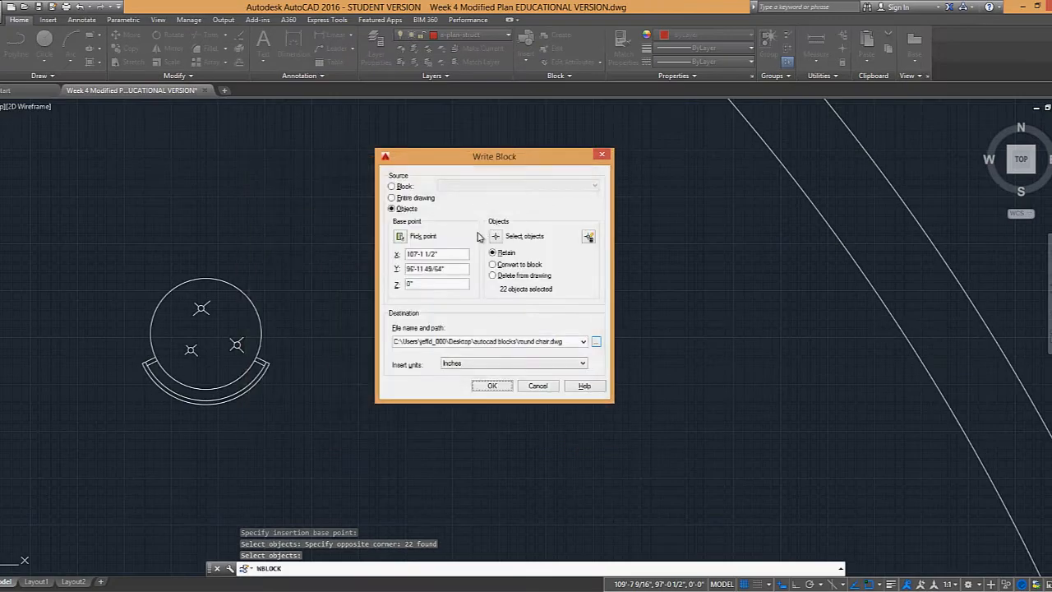
pyautogui.click(492, 386)
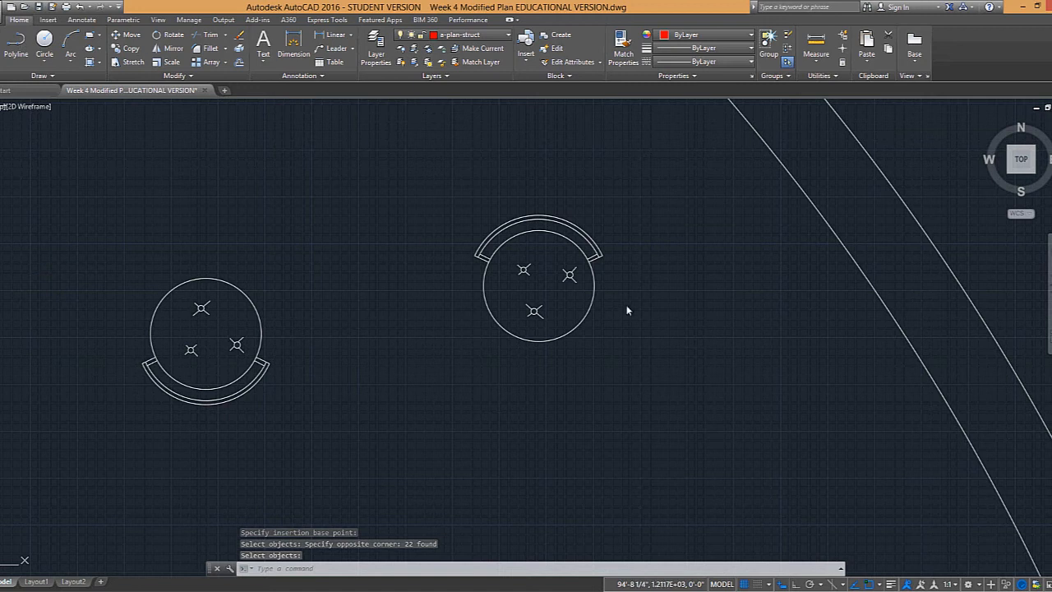
# Step: Select the exploded chair's geometry in the floor plan to check whether its parts are still separate objects
pyautogui.click(480, 193)
pyautogui.click(667, 371)
pyautogui.click(667, 380)
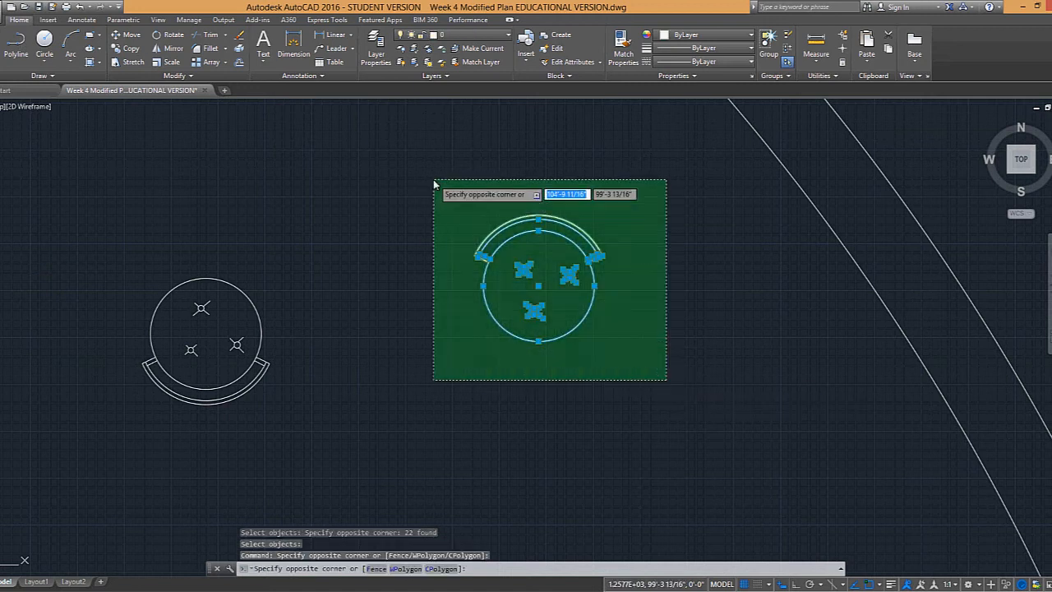
pyautogui.click(435, 184)
pyautogui.press('Escape')
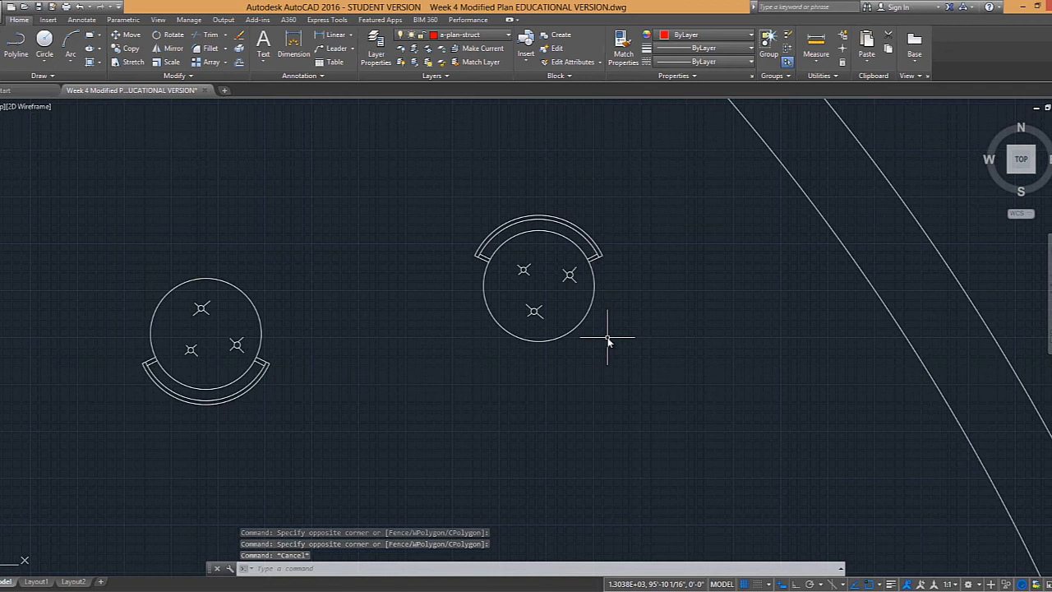
pyautogui.scroll(-2, 608, 336)
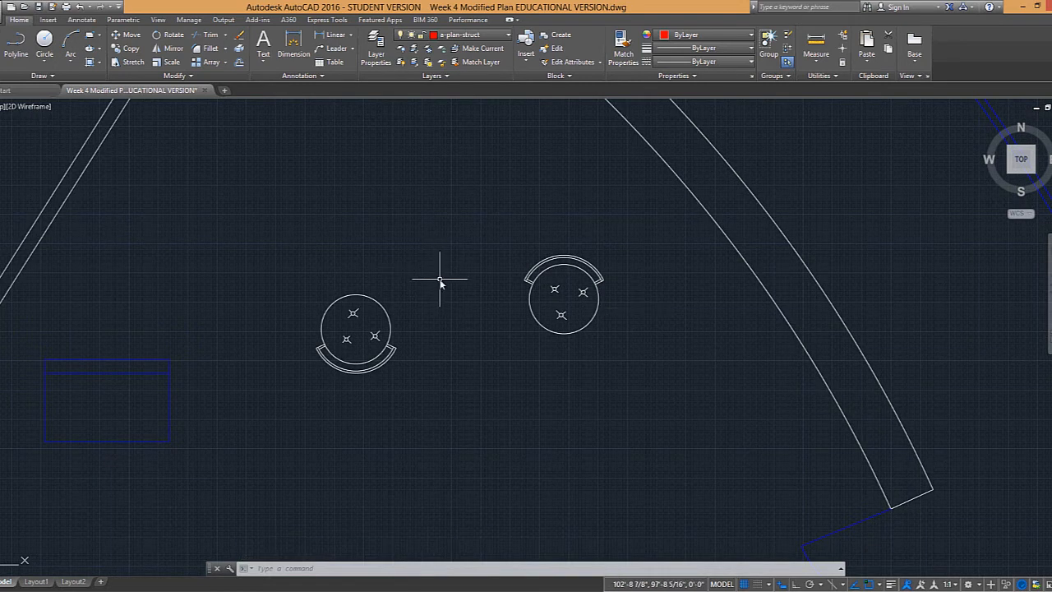
# Step: Open the "round chair" drawing from the Desktop's autocad blocks folder
pyautogui.click(27, 7)
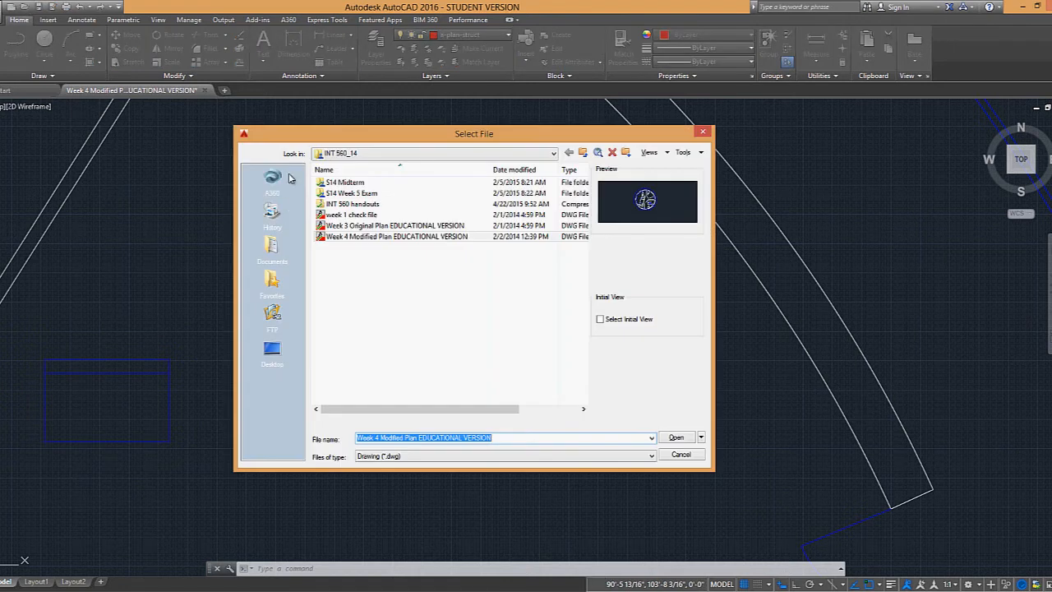
pyautogui.click(272, 349)
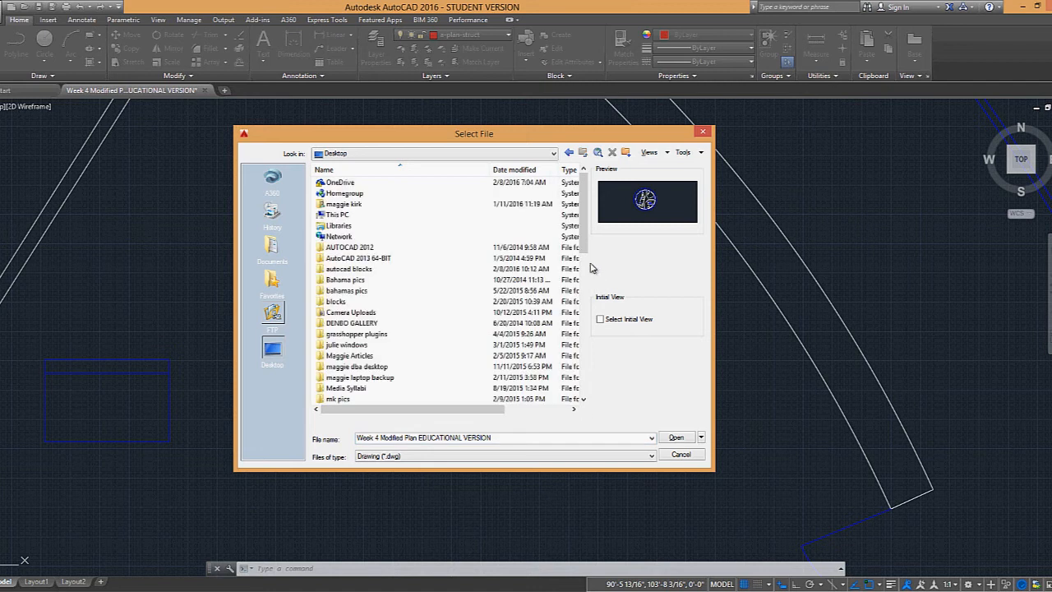
pyautogui.doubleClick(354, 269)
pyautogui.click(348, 186)
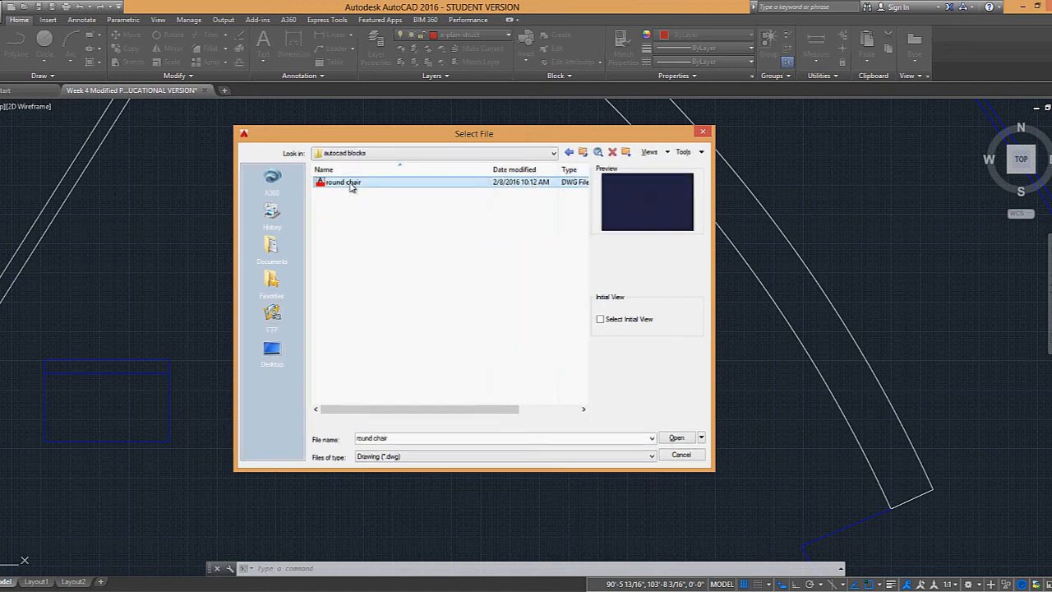
pyautogui.doubleClick(348, 183)
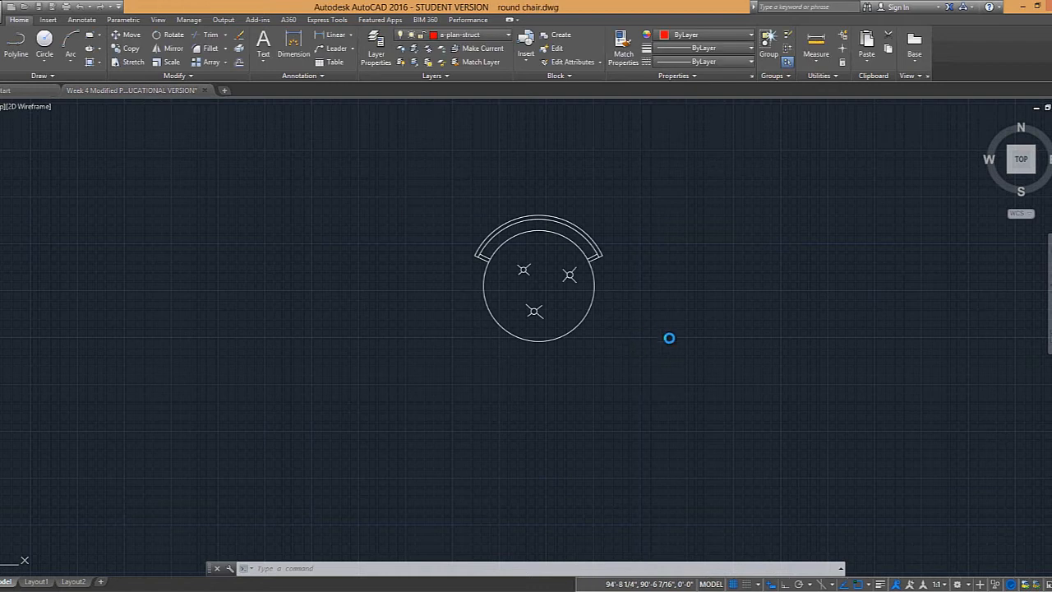
# Step: Select parts of the chair in the round chair drawing to check whether they are separate objects
pyautogui.scroll(-3, 662, 337)
pyautogui.moveTo(667, 329); pyautogui.dragTo(586, 341, button='middle')
pyautogui.click(556, 309)
pyautogui.click(524, 327)
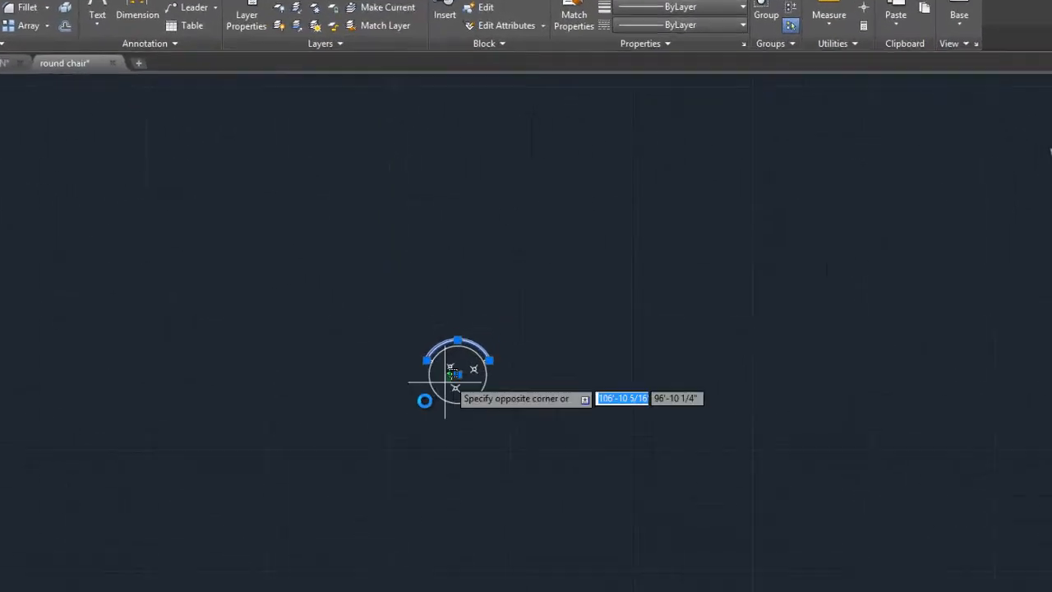
pyautogui.click(424, 400)
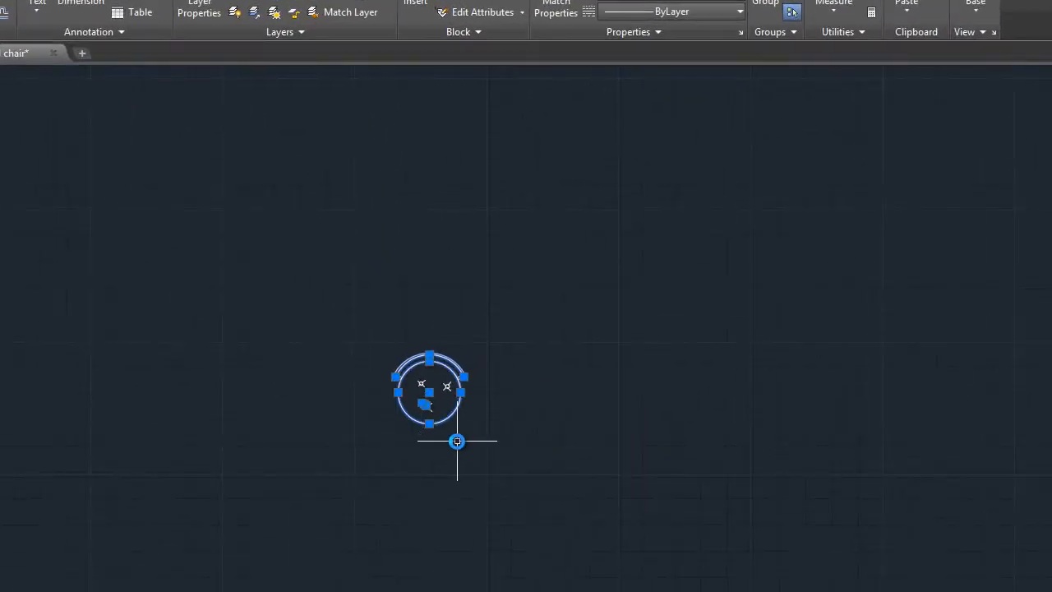
pyautogui.press('Escape')
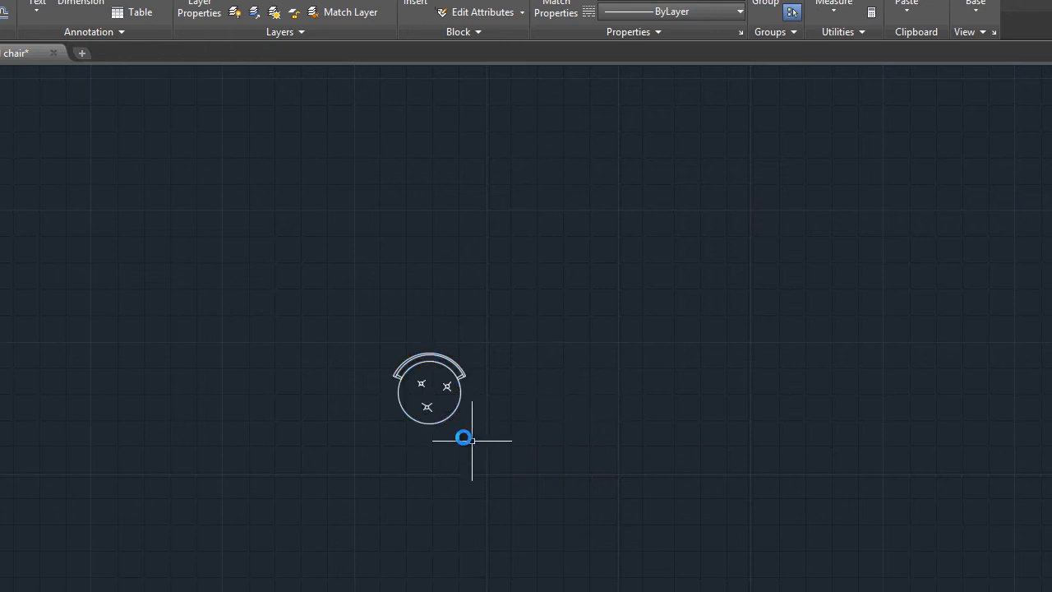
# Step: Close the round chair drawing and return to the floor plan
pyautogui.scroll(2, 459, 412)
pyautogui.scroll(2, 458, 411)
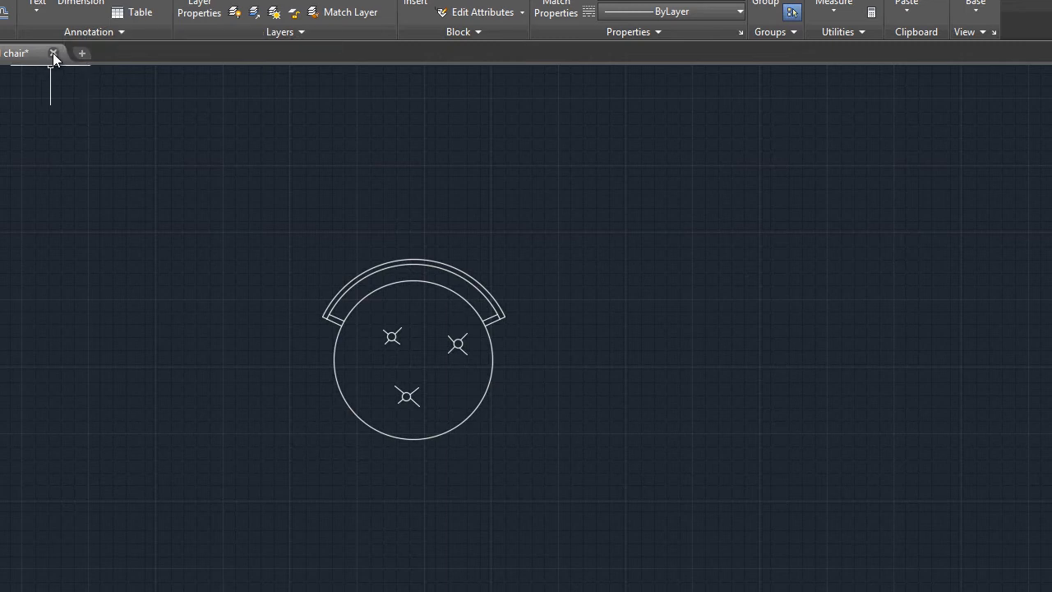
pyautogui.click(569, 330)
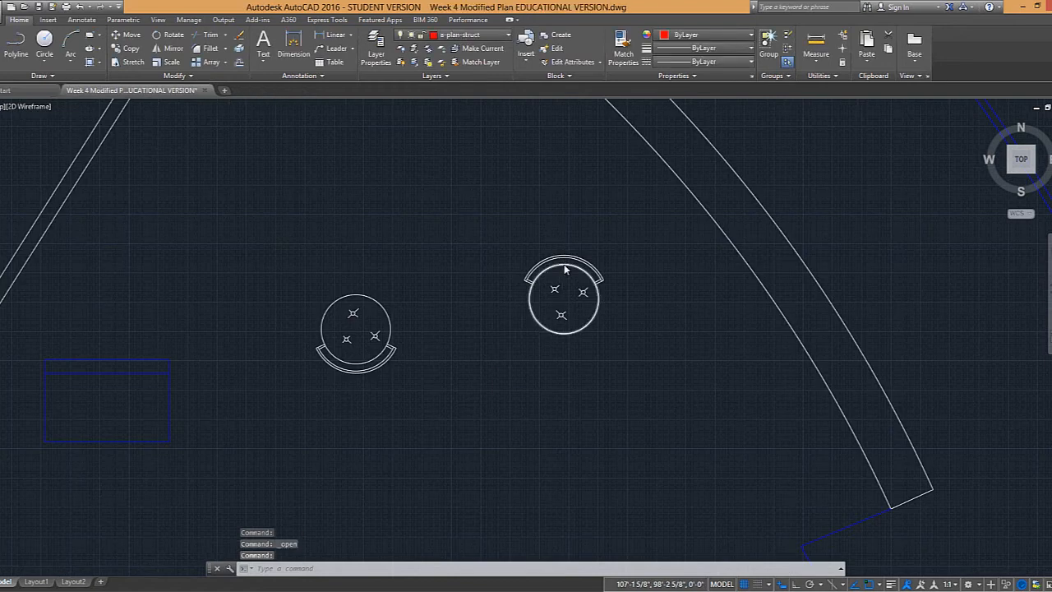
# Step: Check the Insert command's block list for an existing round chair definition in the floor plan
pyautogui.scroll(-1, 510, 233)
pyautogui.write('insert')
pyautogui.press('Return')
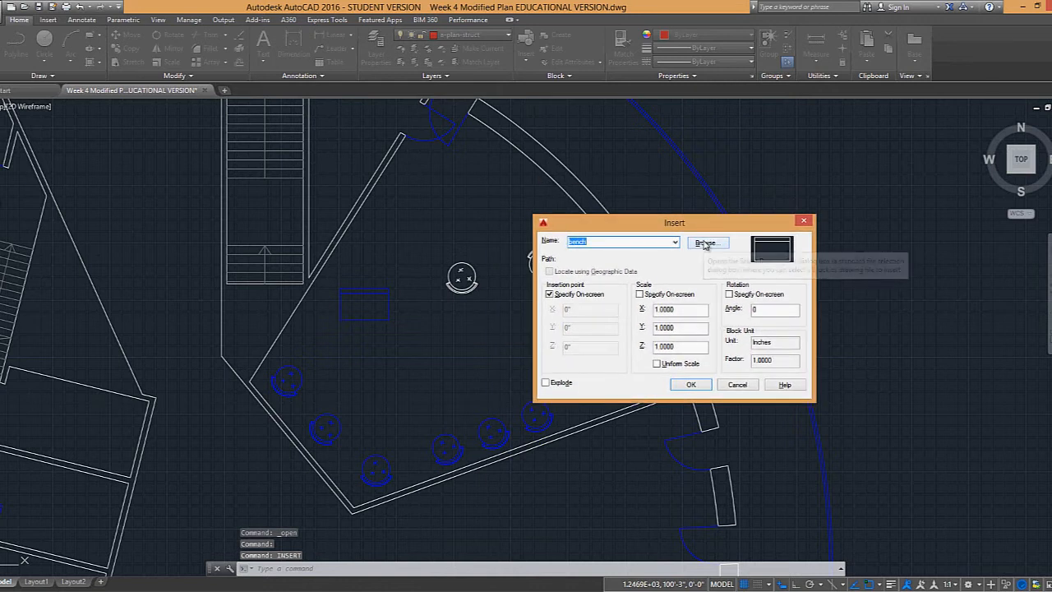
pyautogui.click(675, 243)
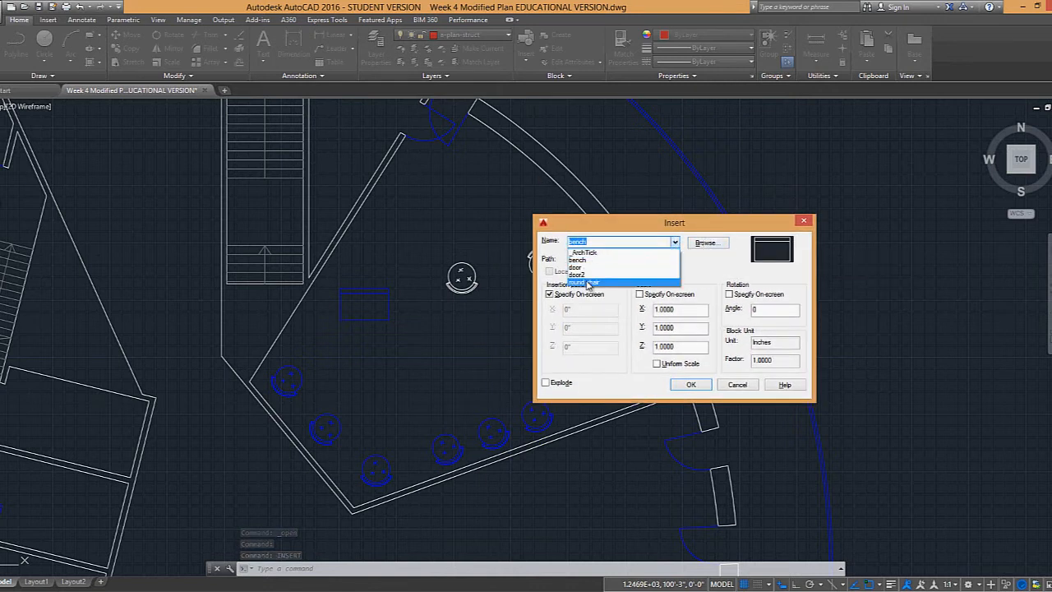
pyautogui.click(740, 387)
pyautogui.click(731, 388)
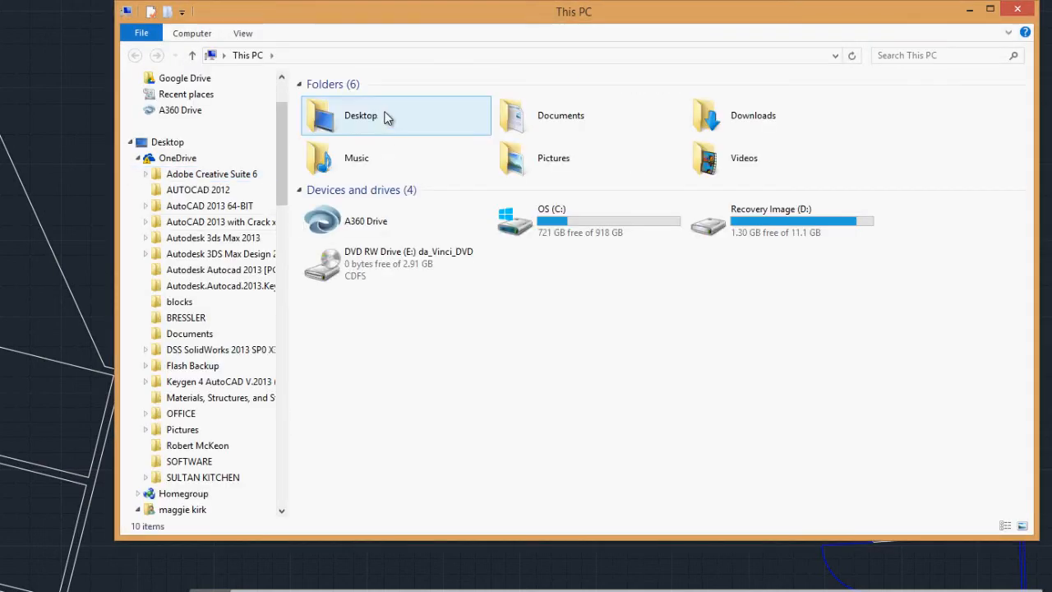
# Step: Rename the round chair file in the Desktop's autocad blocks folder as "round chair 2" and close the folder window
pyautogui.click(388, 124)
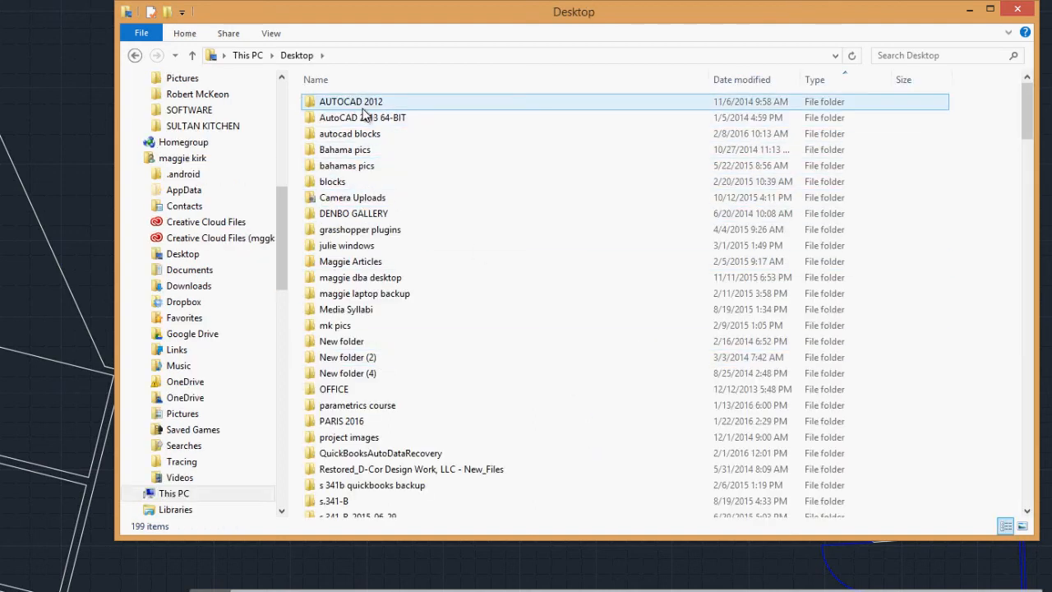
pyautogui.doubleClick(362, 137)
pyautogui.click(351, 102)
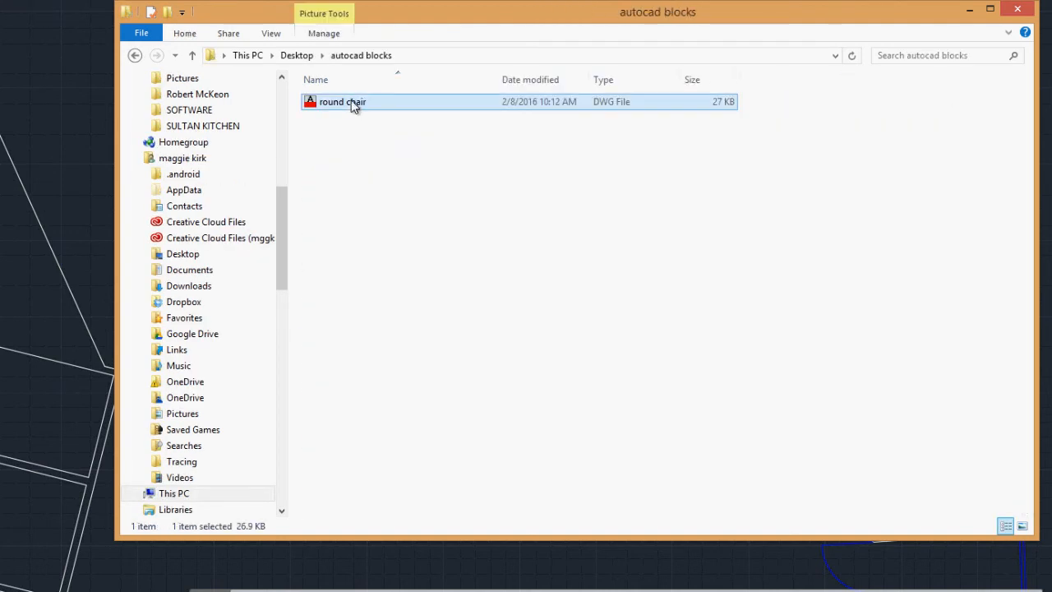
pyautogui.rightClick(352, 101)
pyautogui.click(399, 323)
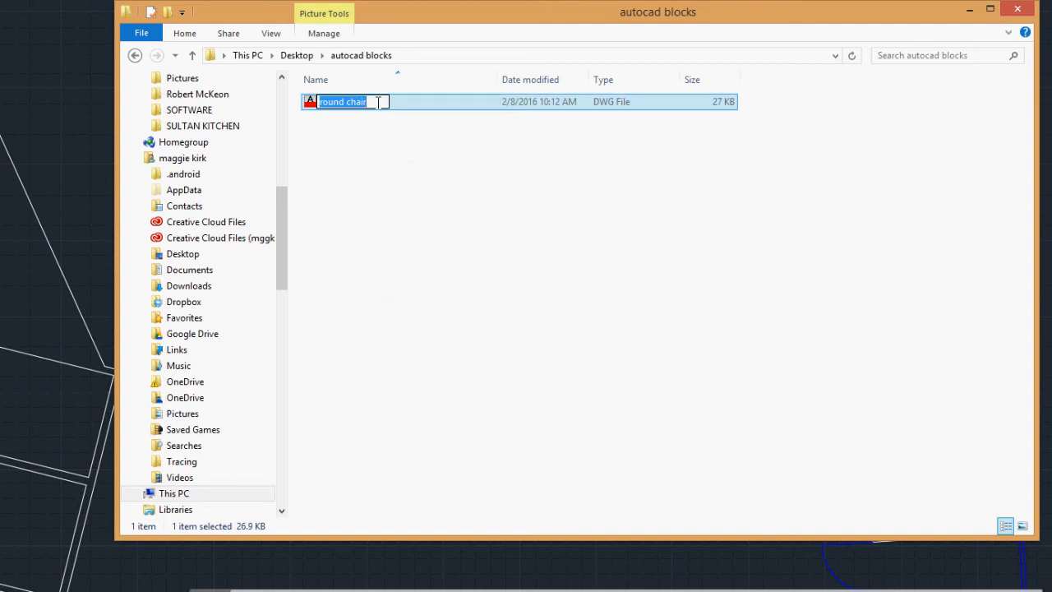
pyautogui.press('Return')
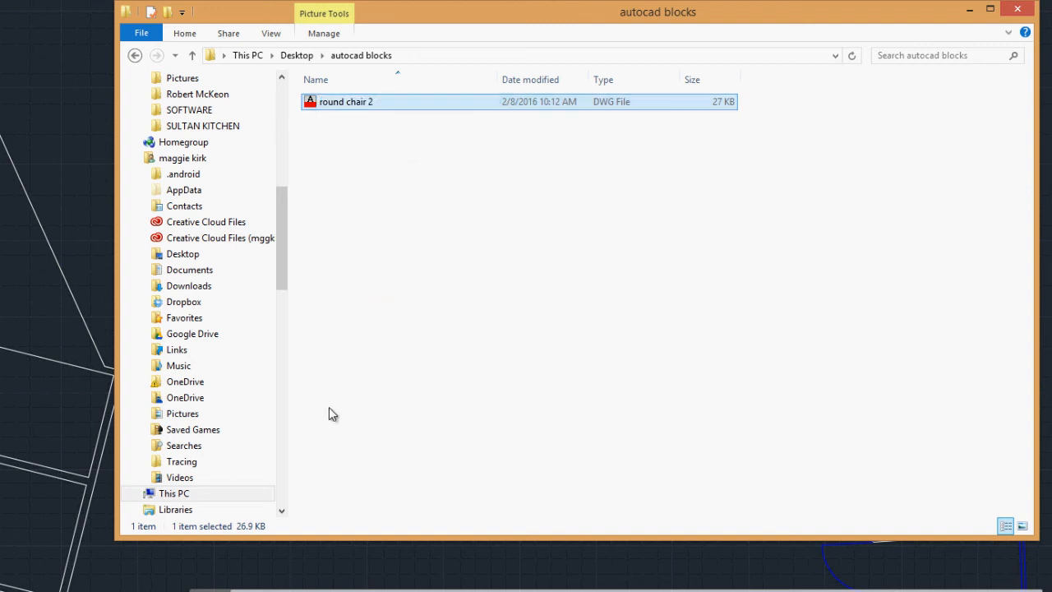
pyautogui.click(855, 239)
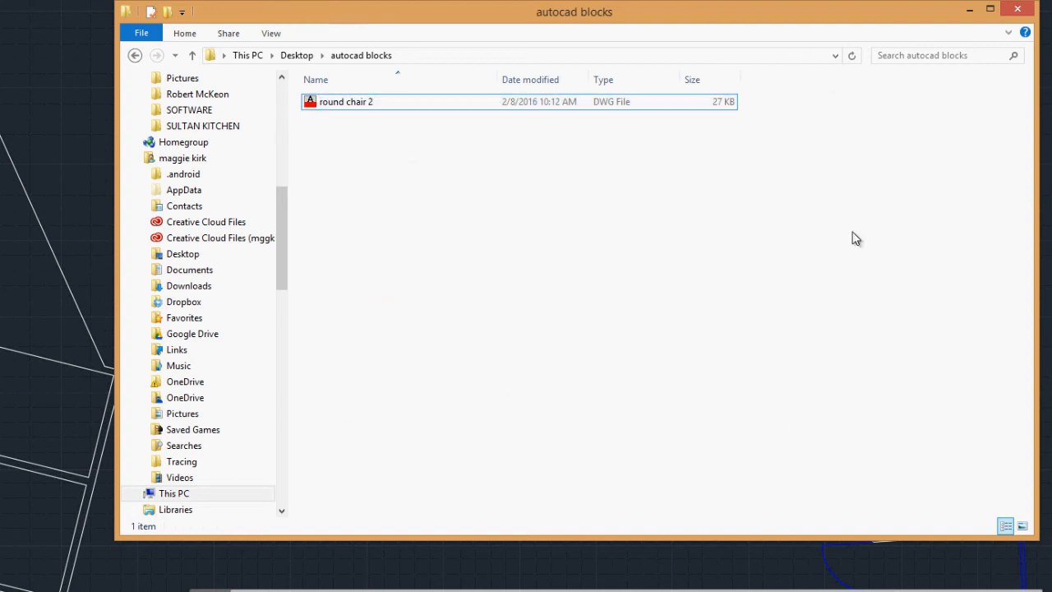
pyautogui.click(1019, 8)
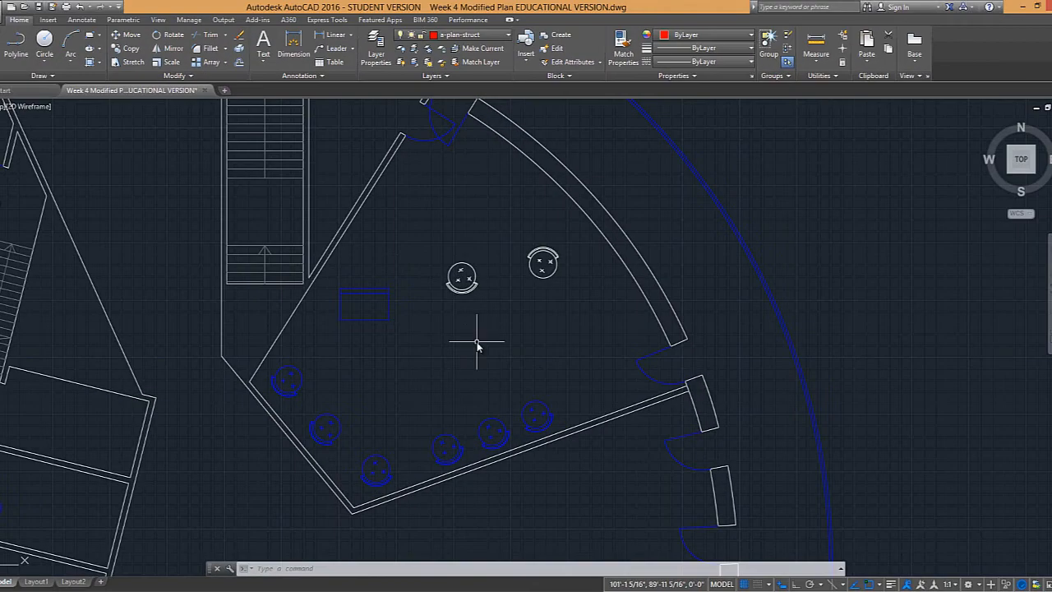
# Step: Insert the "round chair 2" drawing from the autocad blocks folder as a block, placing it just below the two white chairs
pyautogui.moveTo(476, 351); pyautogui.dragTo(474, 360, button='middle')
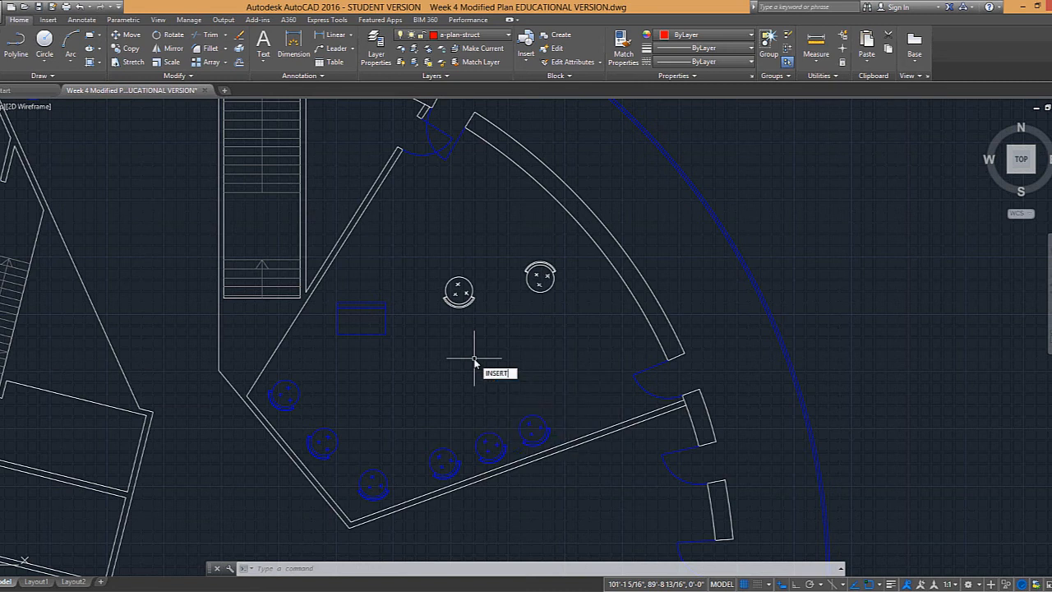
pyautogui.press('Return')
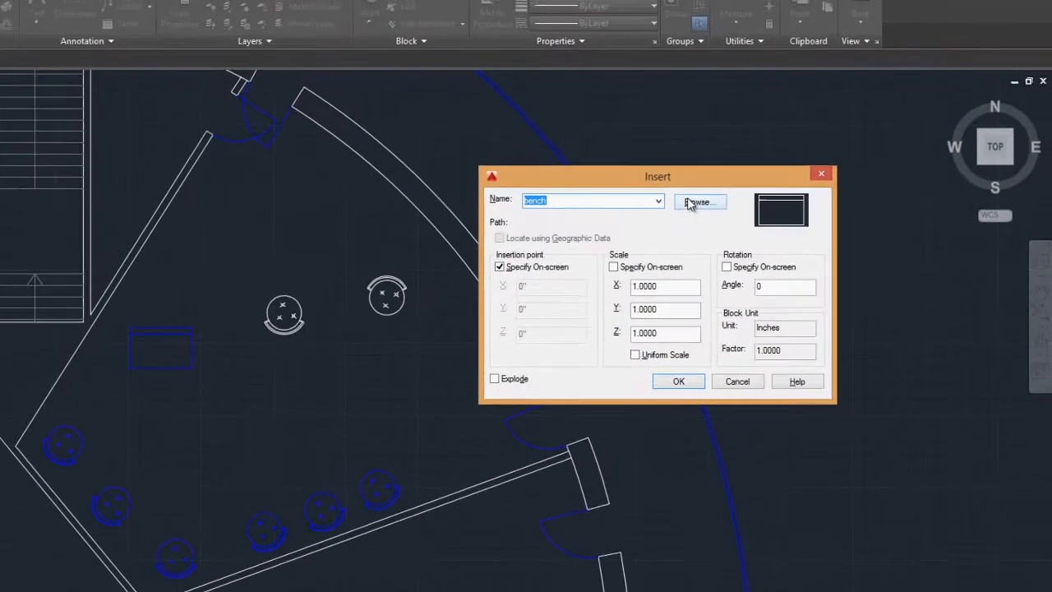
pyautogui.click(700, 203)
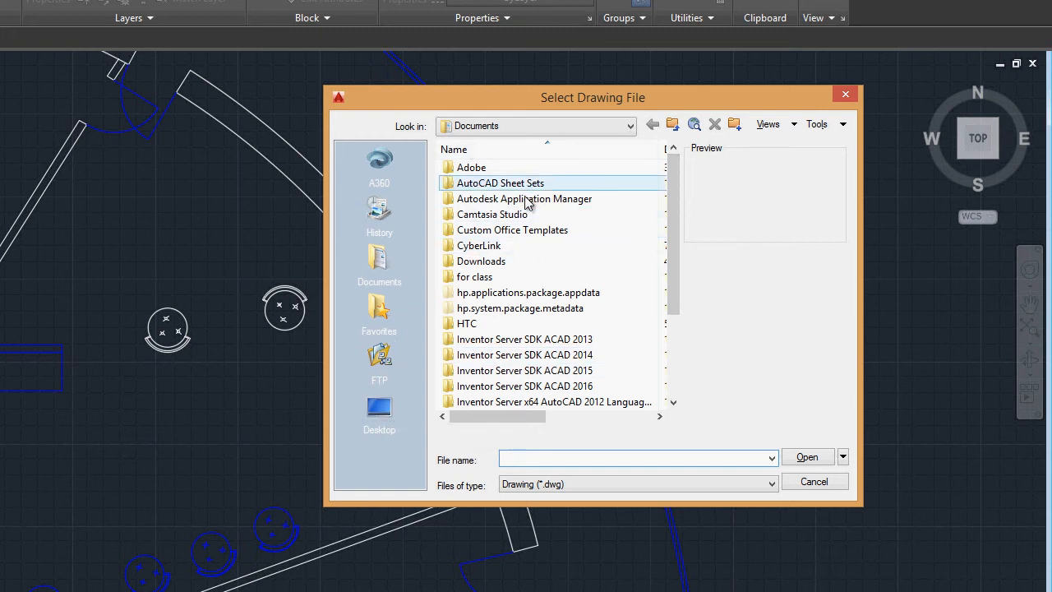
pyautogui.click(629, 126)
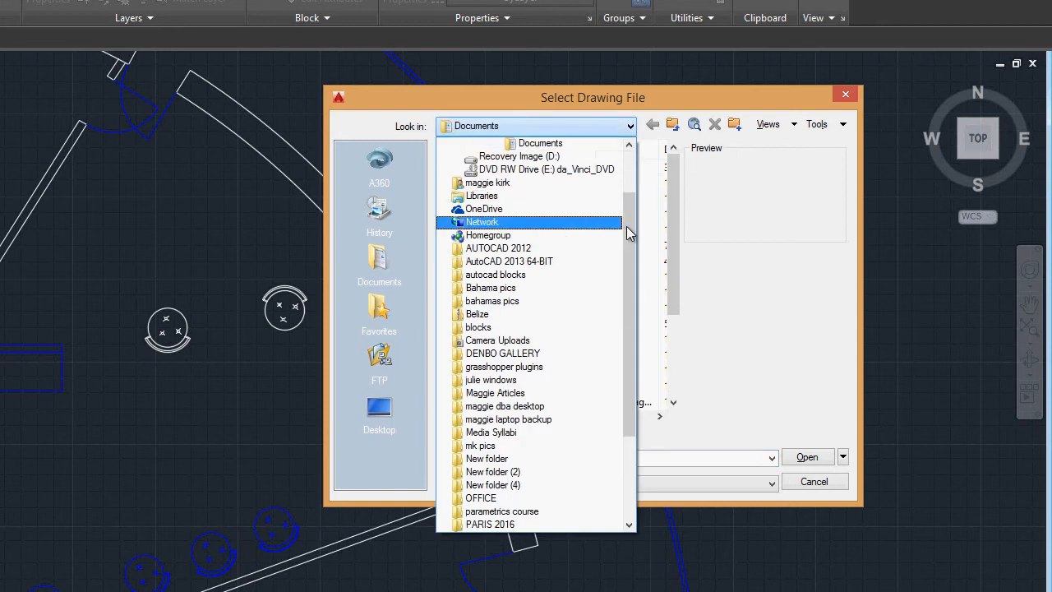
pyautogui.scroll(2, 623, 225)
pyautogui.click(472, 139)
pyautogui.doubleClick(521, 292)
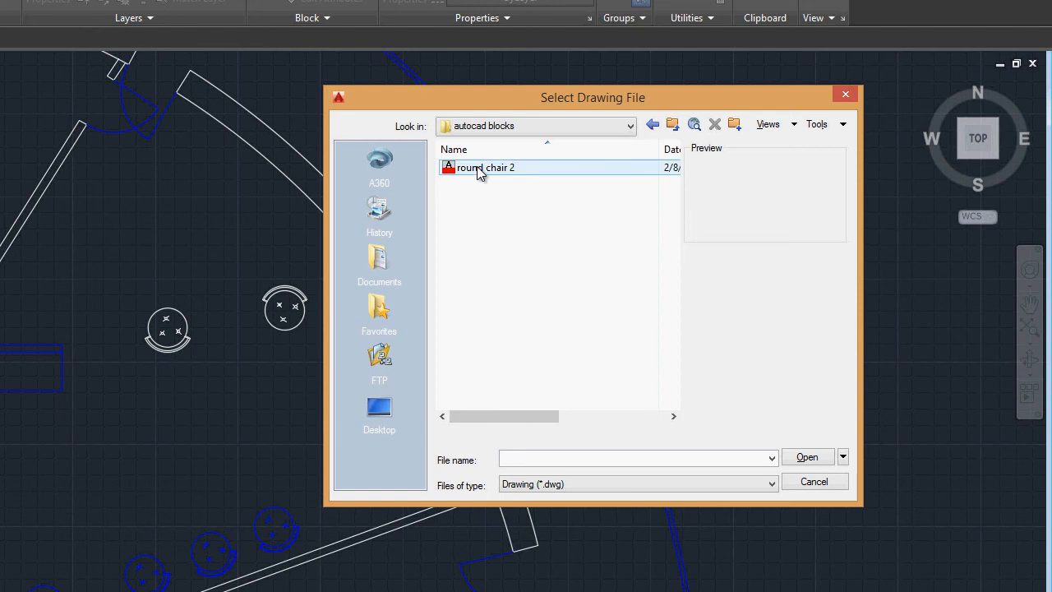
pyautogui.doubleClick(479, 169)
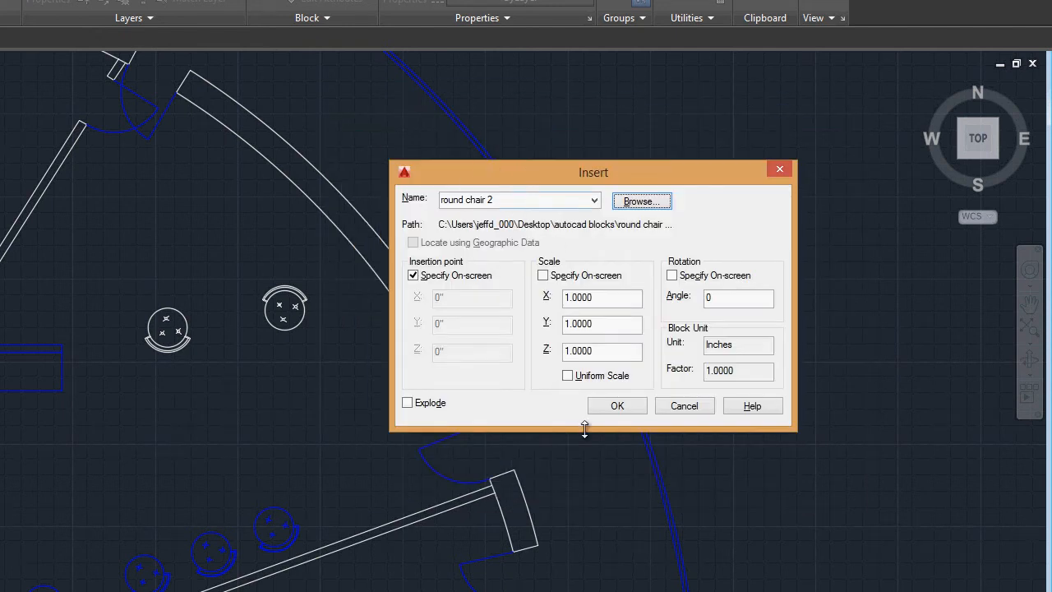
pyautogui.click(617, 405)
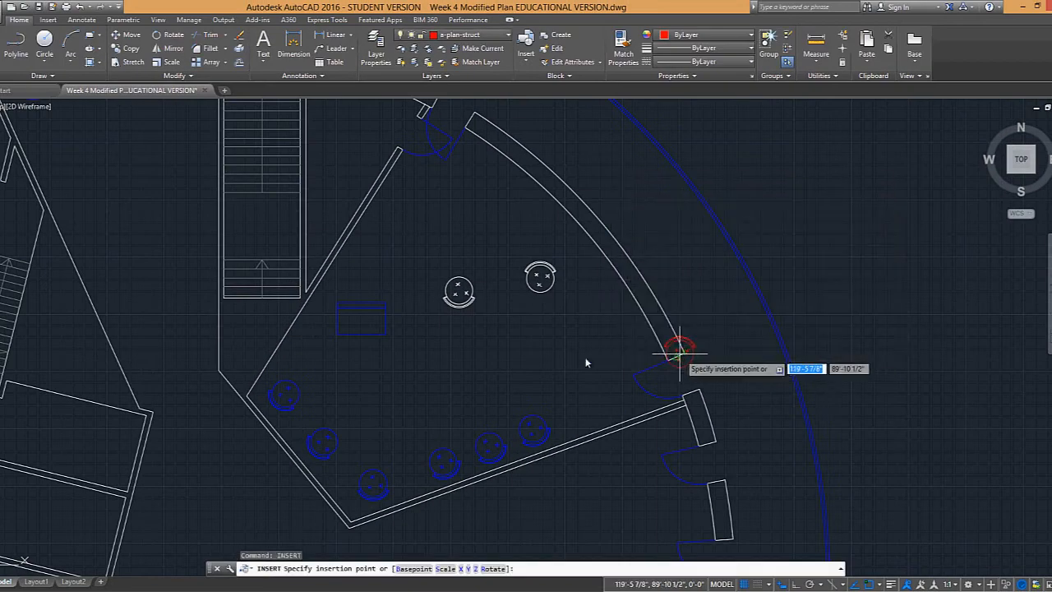
pyautogui.click(525, 335)
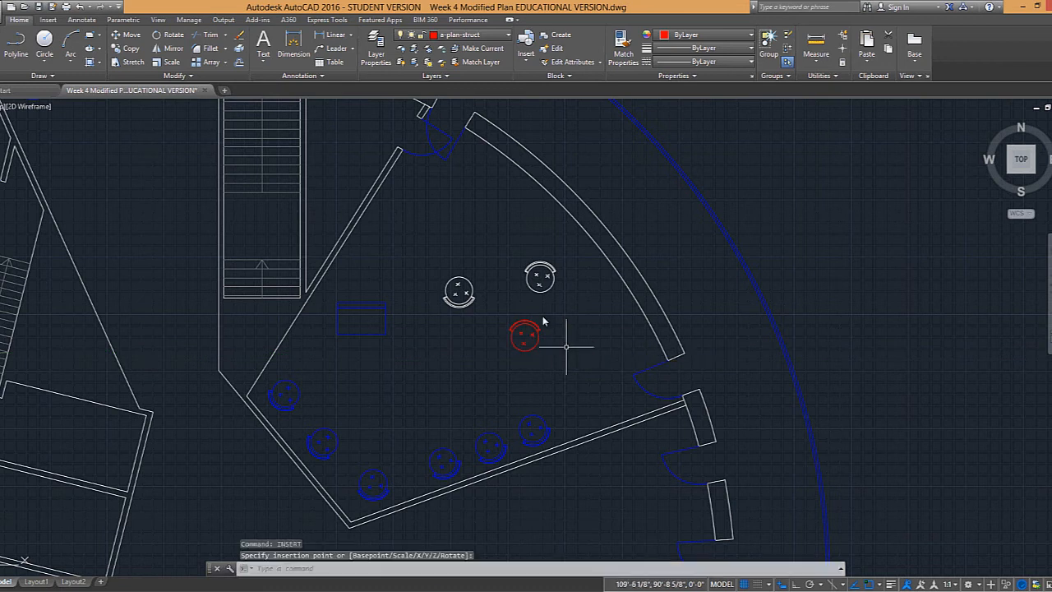
# Step: Select the inserted red chair to check whether it behaves as a single block
pyautogui.scroll(5, 530, 349)
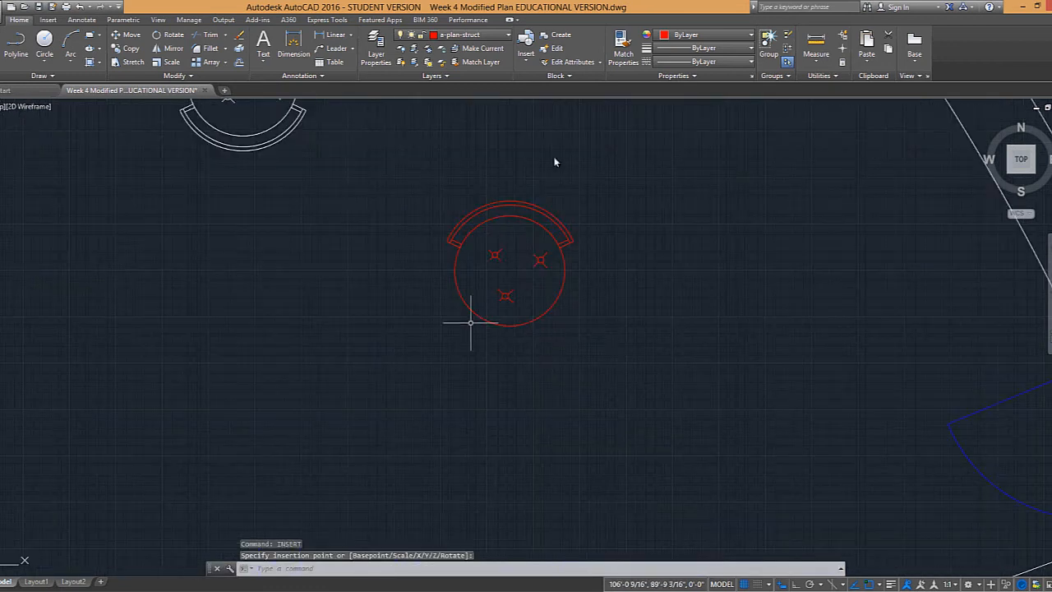
pyautogui.click(533, 212)
pyautogui.press('Escape')
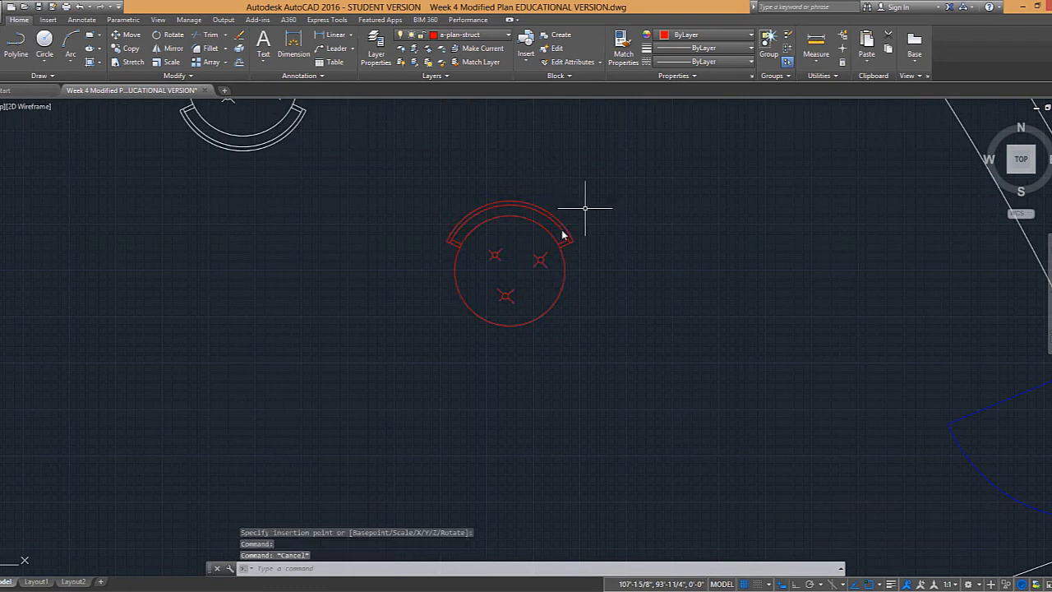
pyautogui.click(557, 226)
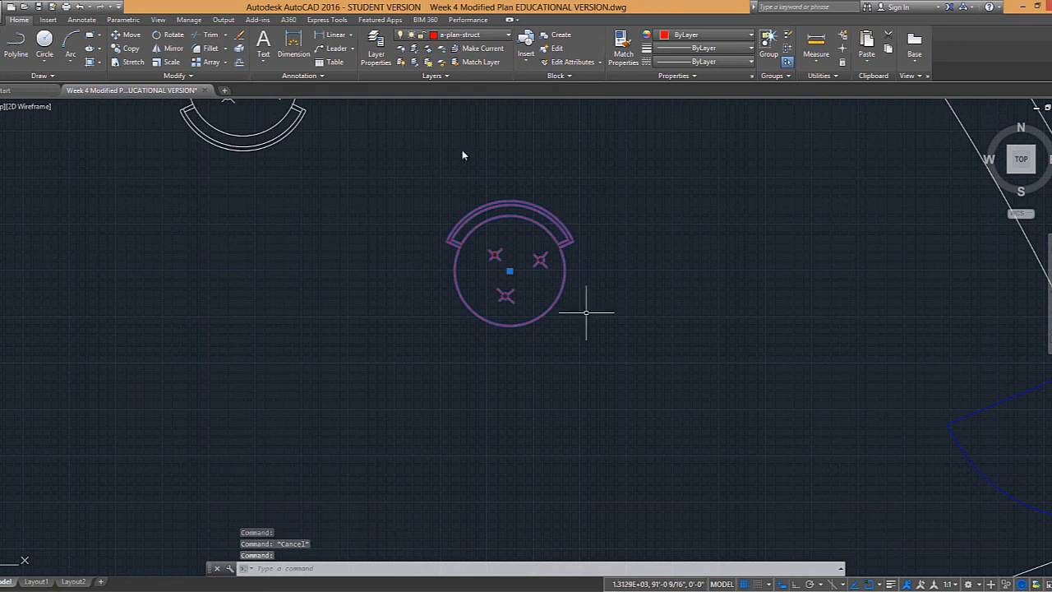
pyautogui.press('Escape')
# Step: Move the inserted chair block to the a-plan-furn layer
pyautogui.click(560, 220)
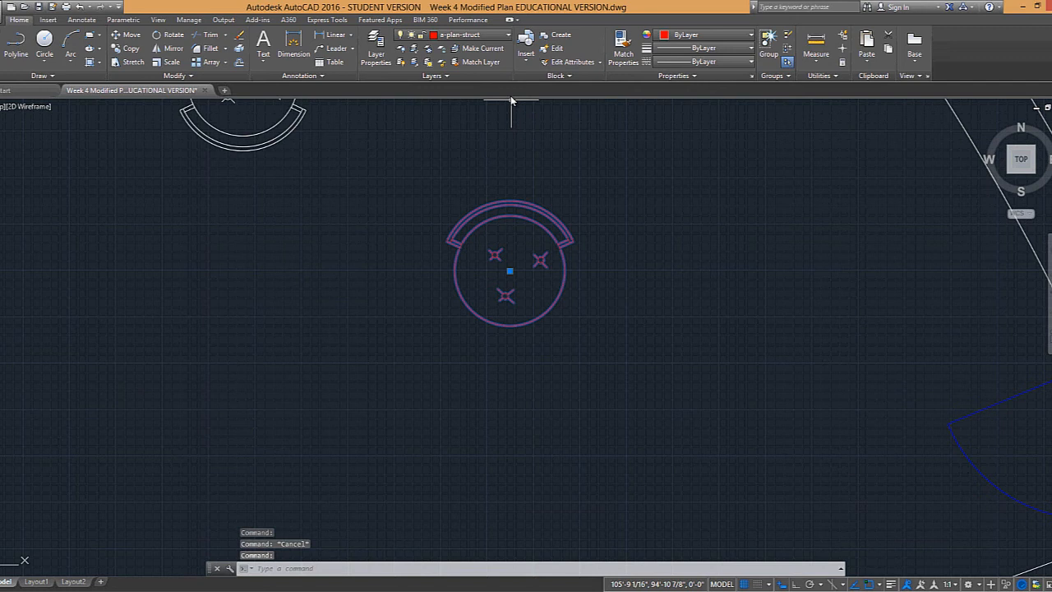
pyautogui.click(508, 36)
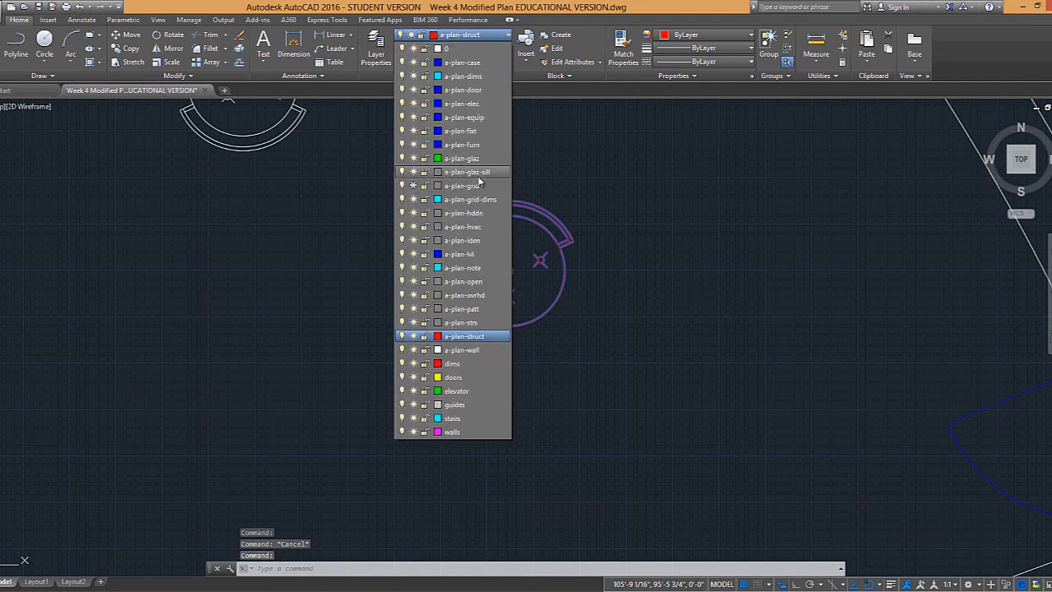
pyautogui.click(475, 144)
pyautogui.press('Escape')
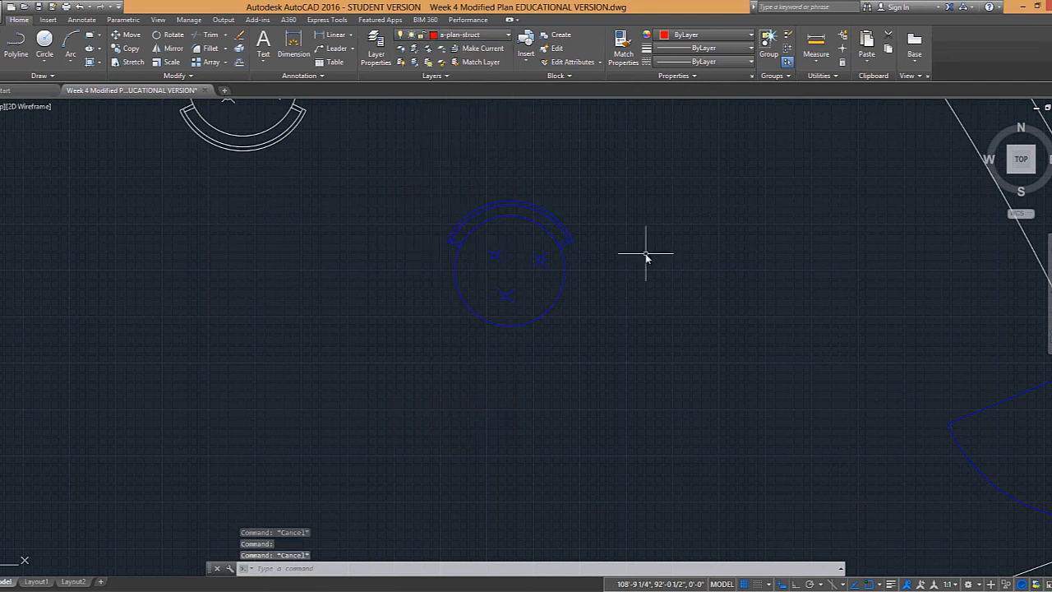
# Step: Select the newly inserted chair and compare it with the original blue chairs along the walls
pyautogui.scroll(-5, 647, 256)
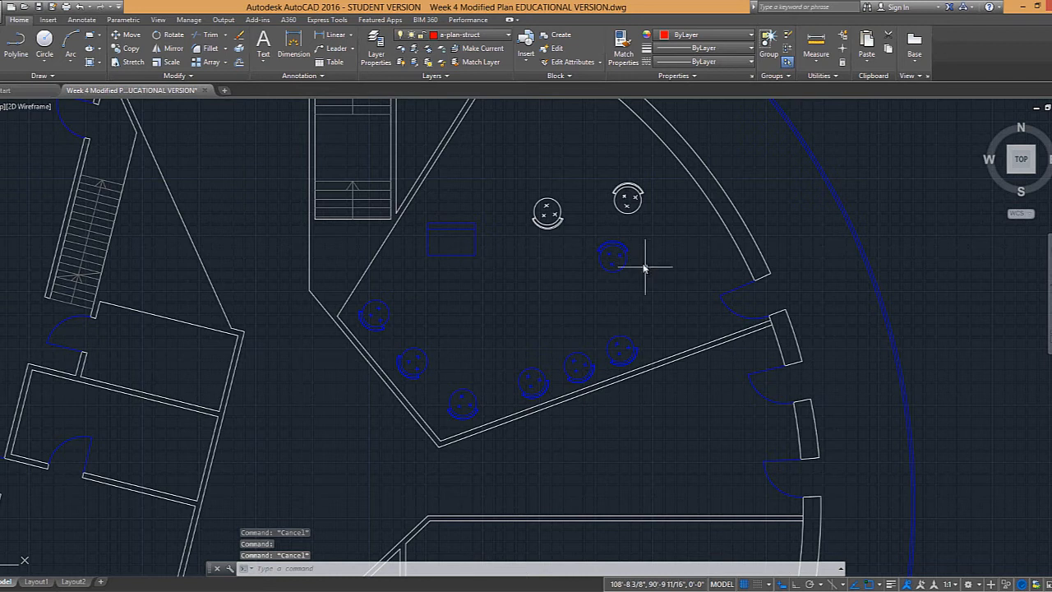
pyautogui.scroll(4, 614, 261)
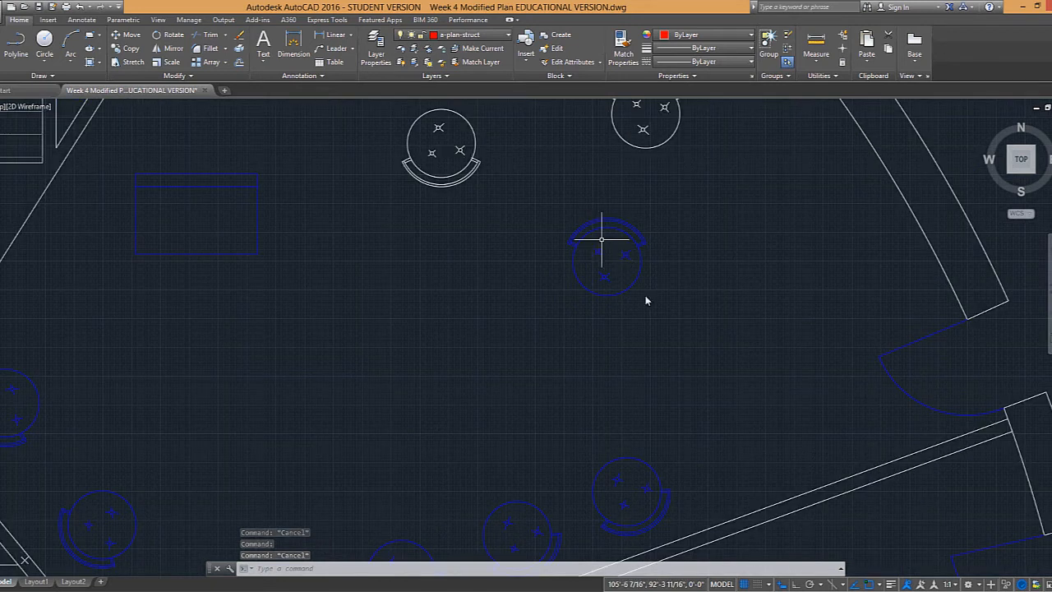
pyautogui.scroll(-2, 627, 272)
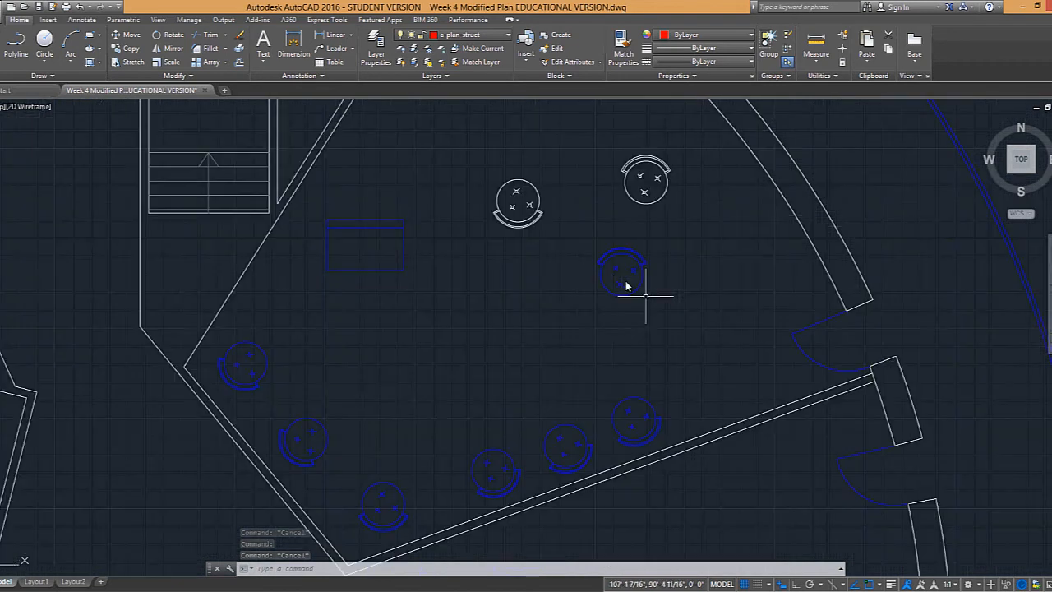
pyautogui.click(641, 403)
pyautogui.press('Escape')
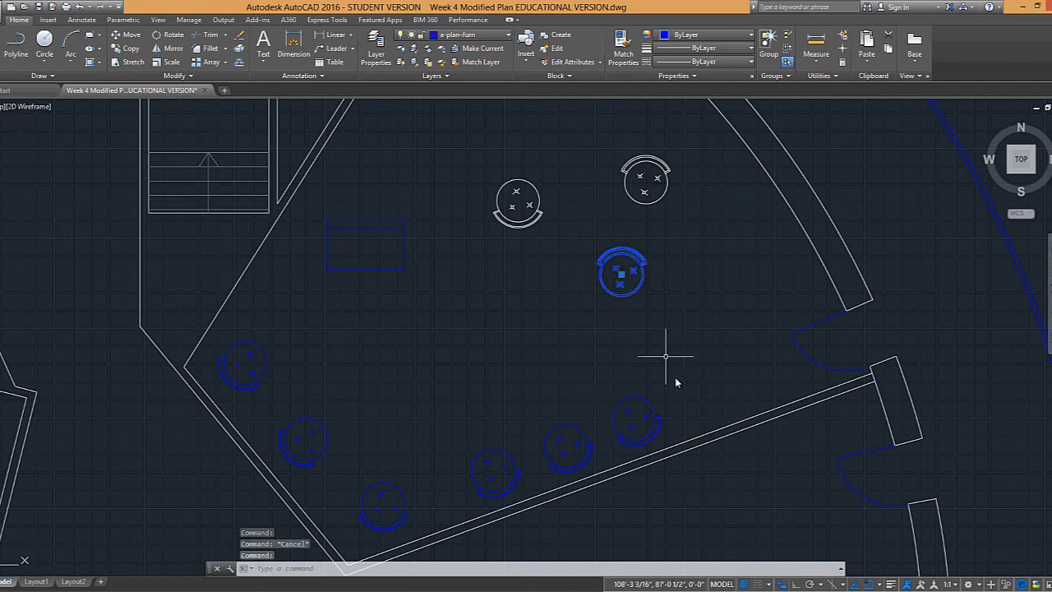
pyautogui.moveTo(648, 383); pyautogui.dragTo(611, 301, button='middle')
pyautogui.press('Escape')
# Step: Open the original round chair block in the Block Editor and erase two of its three seat marks
pyautogui.doubleClick(605, 312)
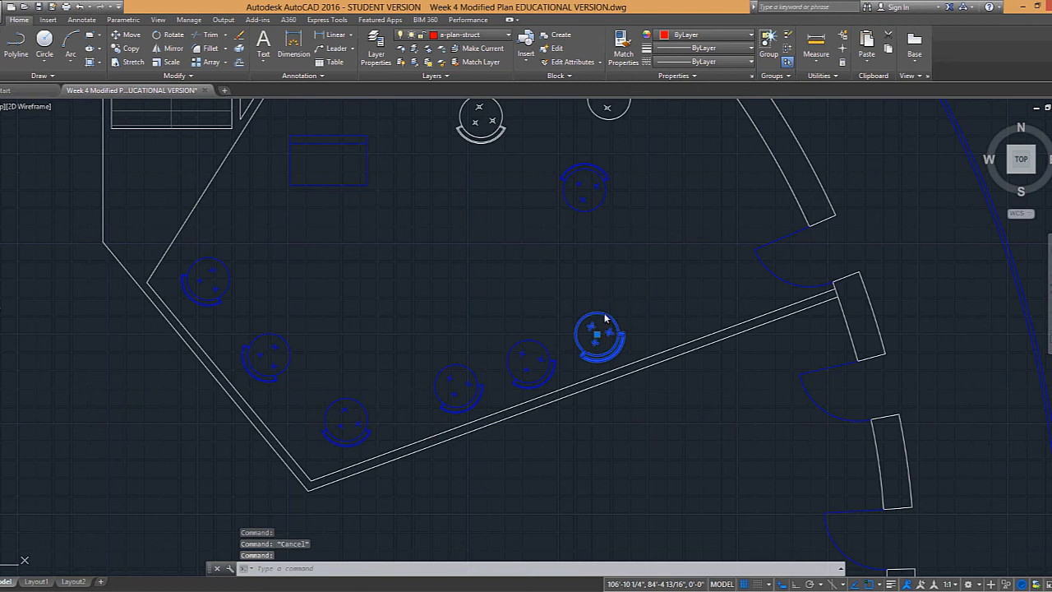
pyautogui.click(519, 379)
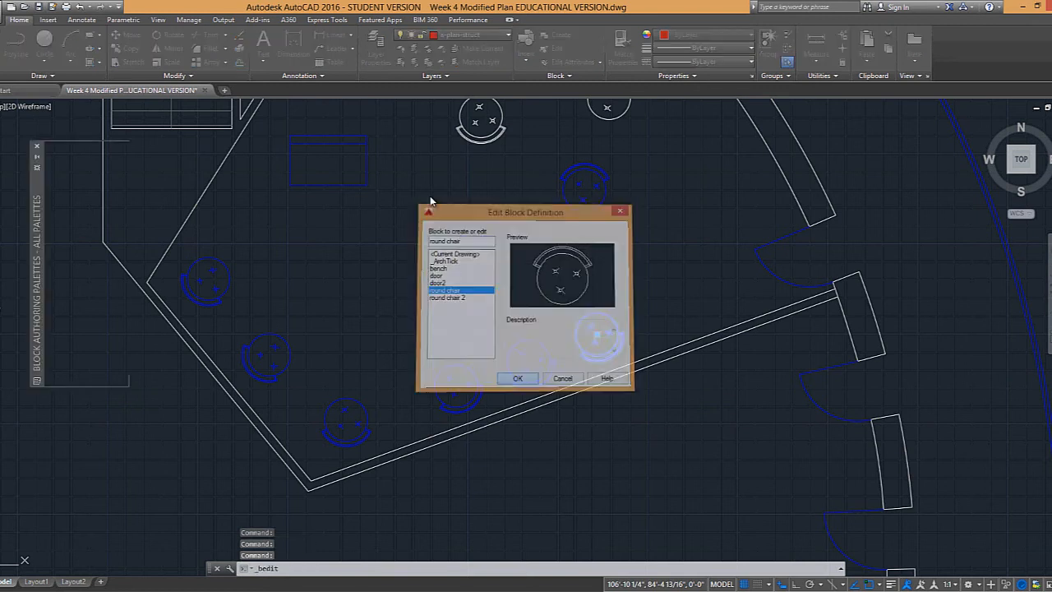
pyautogui.click(569, 456)
pyautogui.click(451, 273)
pyautogui.press('Delete')
pyautogui.click(624, 361)
pyautogui.press('Delete')
# Step: Erase the last seat mark from the chair and close the Block Editor, saving the changes to round chair
pyautogui.click(591, 308)
pyautogui.click(638, 372)
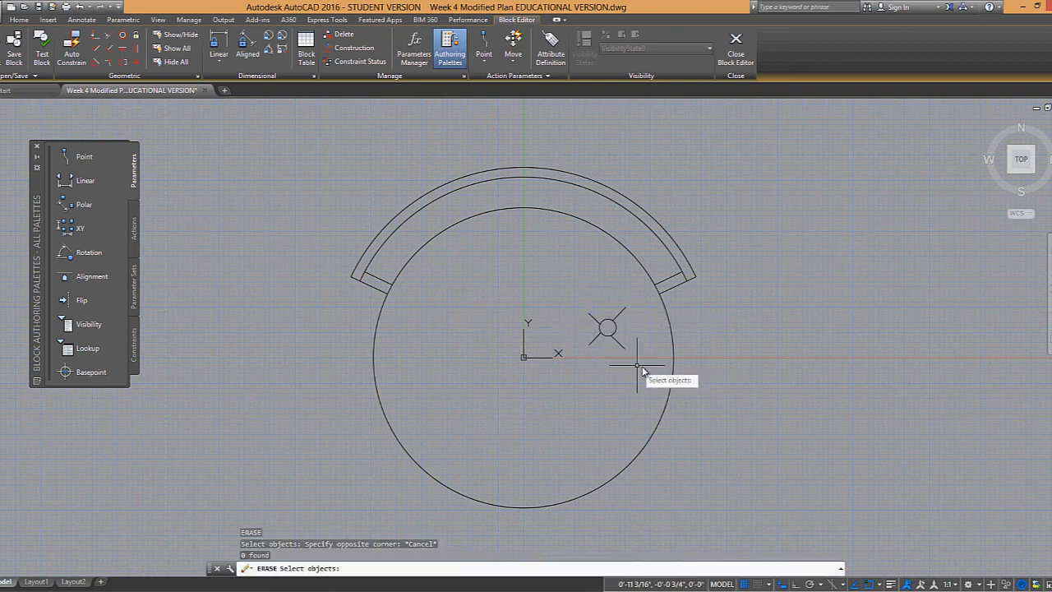
pyautogui.click(641, 369)
pyautogui.click(565, 290)
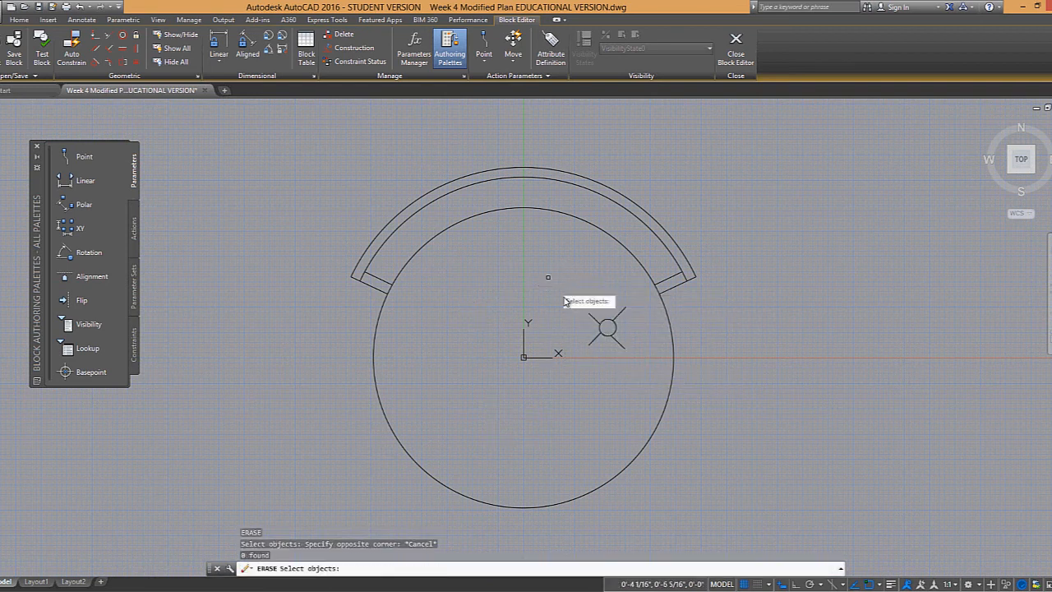
pyautogui.press('Escape')
pyautogui.click(548, 277)
pyautogui.click(641, 366)
pyautogui.write('e')
pyautogui.press('Return')
pyautogui.click(736, 48)
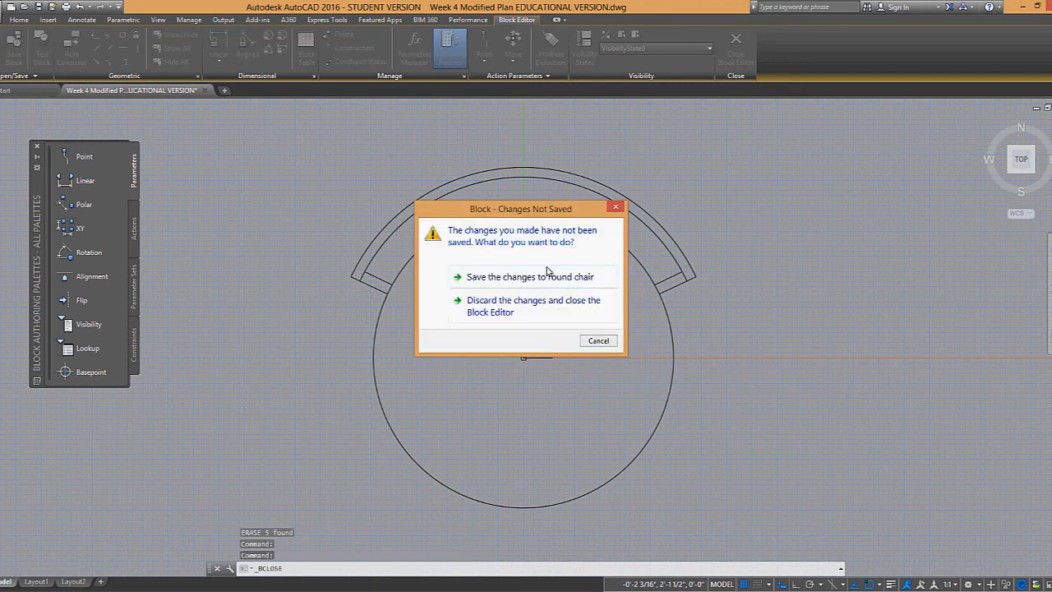
pyautogui.click(541, 278)
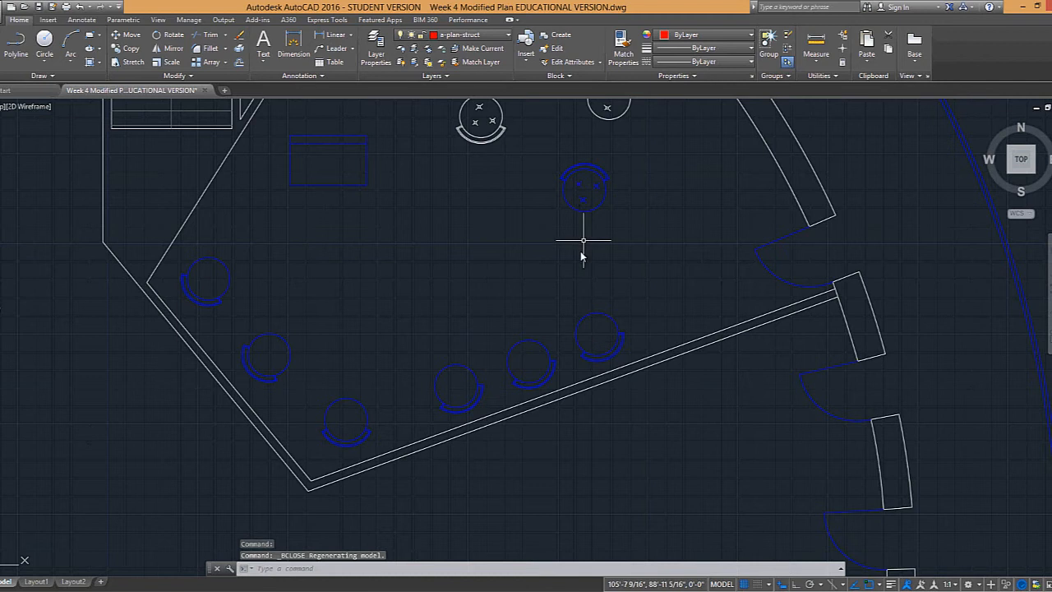
# Step: Examine the two white chairs and the inserted round chair 2 against the edited round chair blocks along the walls
pyautogui.scroll(-2, 582, 257)
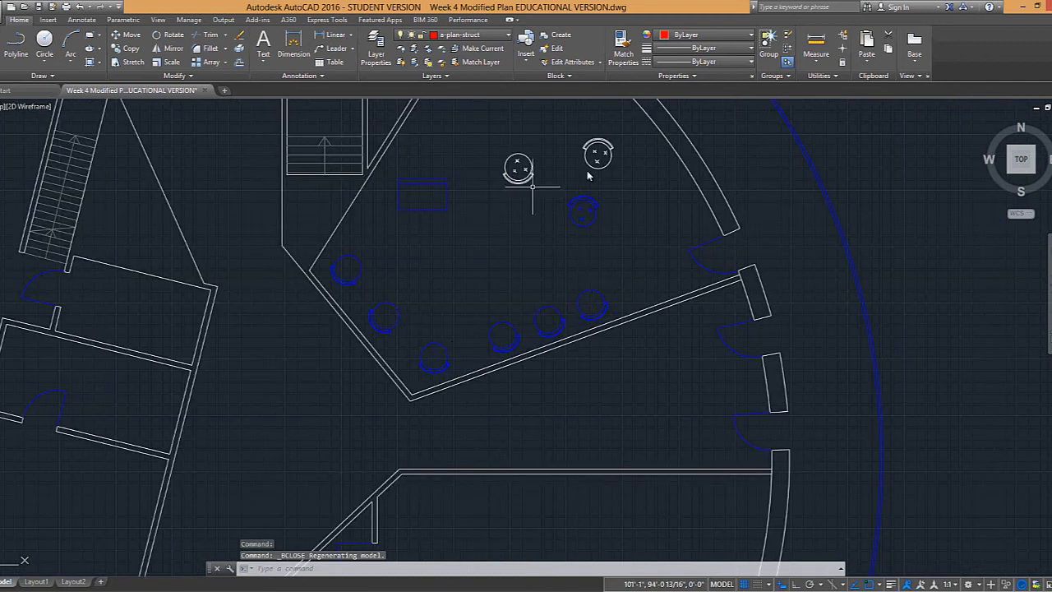
pyautogui.scroll(3, 584, 207)
pyautogui.moveTo(584, 190); pyautogui.dragTo(573, 299, button='middle')
pyautogui.click(333, 151)
pyautogui.click(477, 280)
pyautogui.click(545, 120)
pyautogui.click(682, 234)
pyautogui.press('Escape')
pyautogui.scroll(-2, 670, 308)
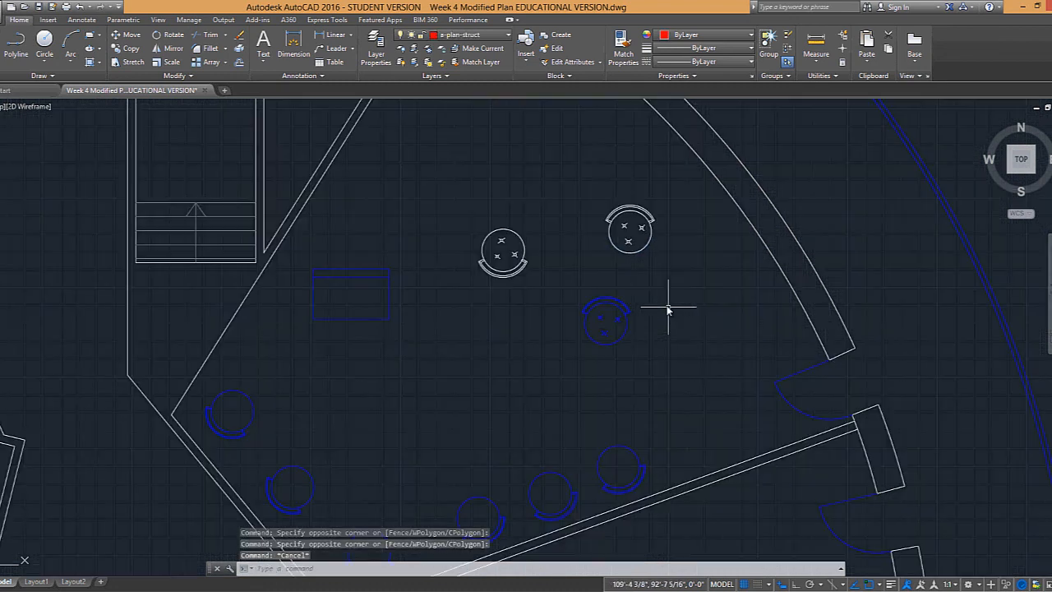
pyautogui.moveTo(683, 296); pyautogui.dragTo(710, 284, button='middle')
pyautogui.press('Escape')
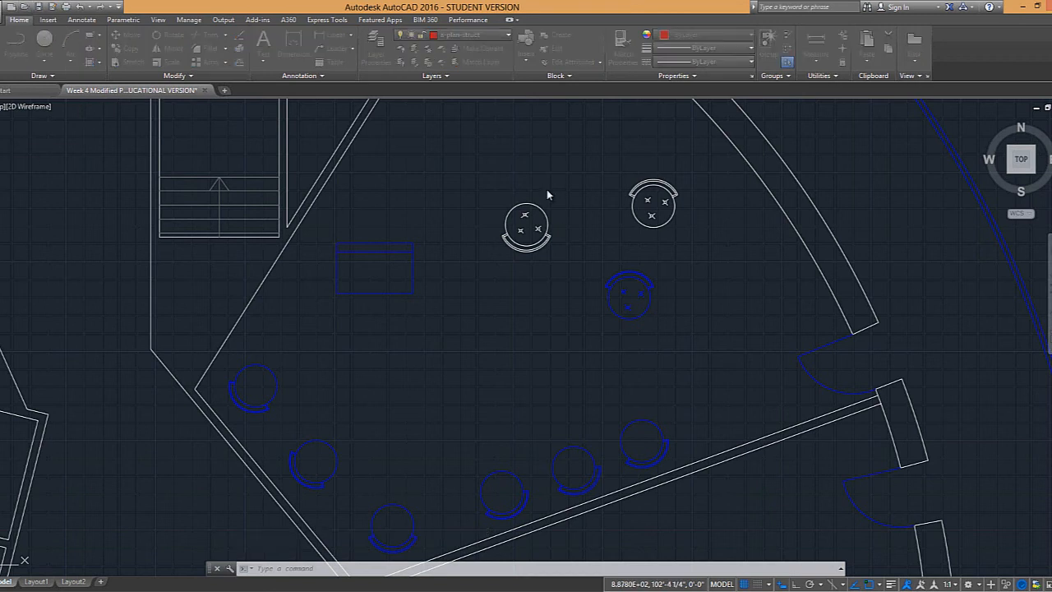
# Step: Open the round chair 2 drawing file and erase the first part of the chair's curved backrest
pyautogui.hotkey('ctrl', 'o')
pyautogui.click(360, 185)
pyautogui.doubleClick(359, 184)
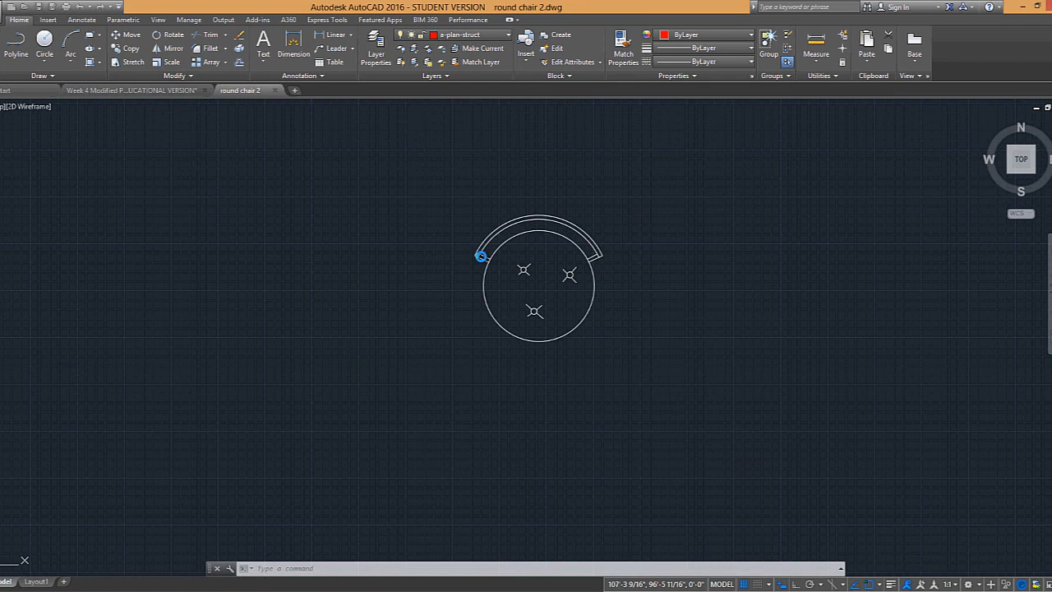
pyautogui.scroll(4, 483, 262)
pyautogui.click(479, 268)
pyautogui.click(381, 146)
pyautogui.write('e')
pyautogui.press('space')
# Step: Erase the remaining backrest lines in the round chair 2 drawing and close it with its changes saved
pyautogui.scroll(-3, 531, 238)
pyautogui.moveTo(510, 251); pyautogui.dragTo(371, 273, button='middle')
pyautogui.click(566, 266)
pyautogui.click(552, 237)
pyautogui.write('e')
pyautogui.press('space')
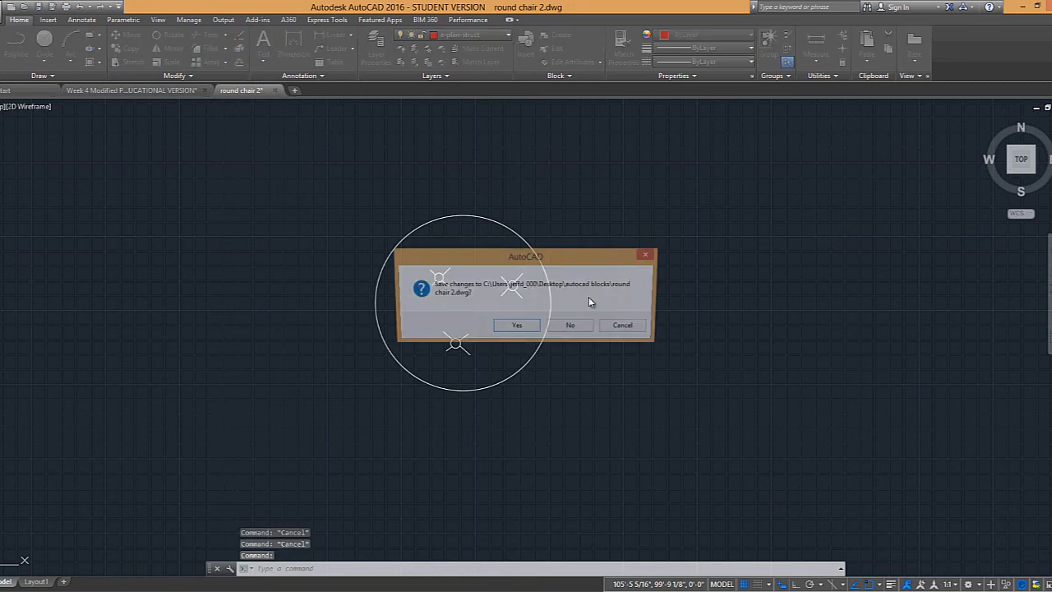
pyautogui.click(523, 328)
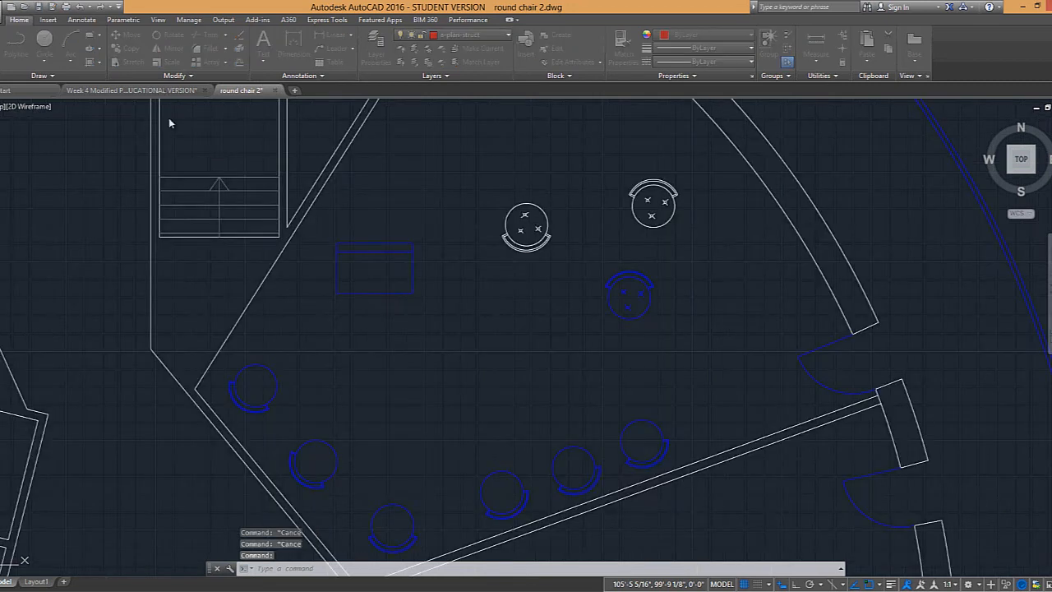
# Step: Insert the existing round chair 2 block in the floor plan, to the right of the blue chair below the white chairs
pyautogui.moveTo(651, 314); pyautogui.dragTo(564, 301, button='middle')
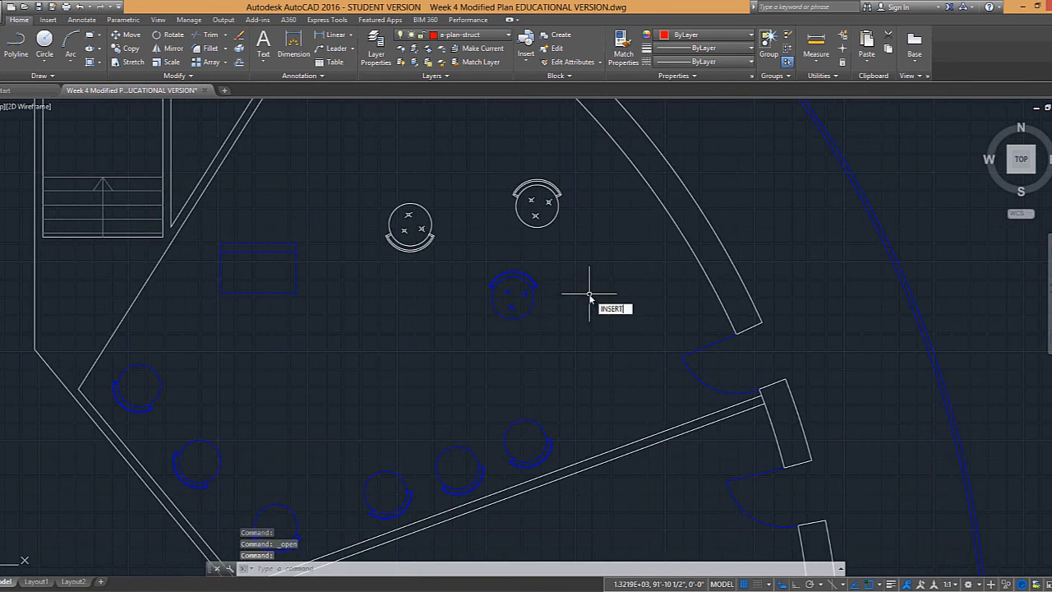
pyautogui.press('Return')
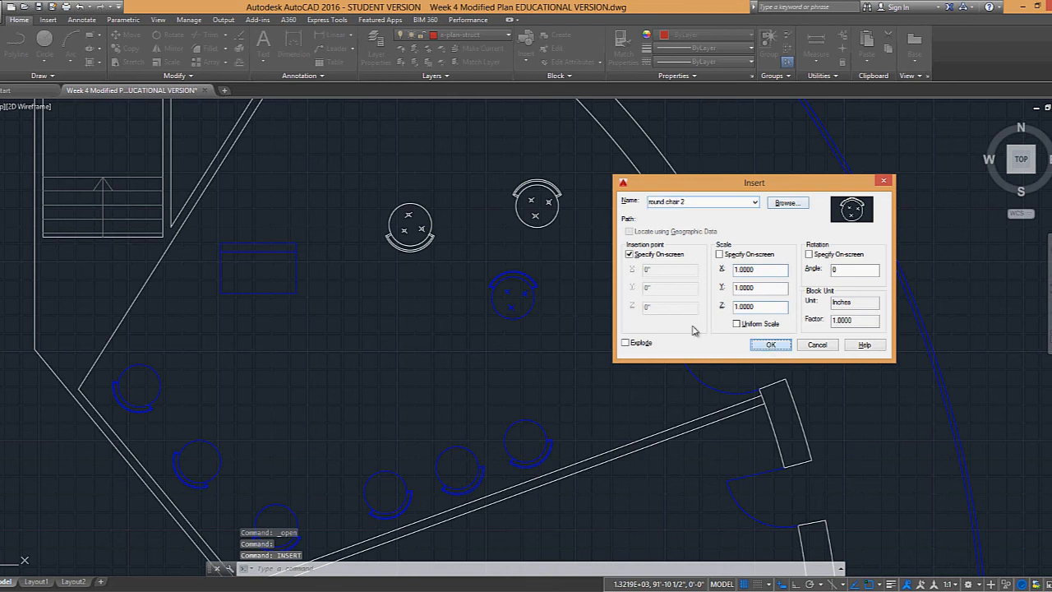
pyautogui.click(771, 346)
pyautogui.click(601, 276)
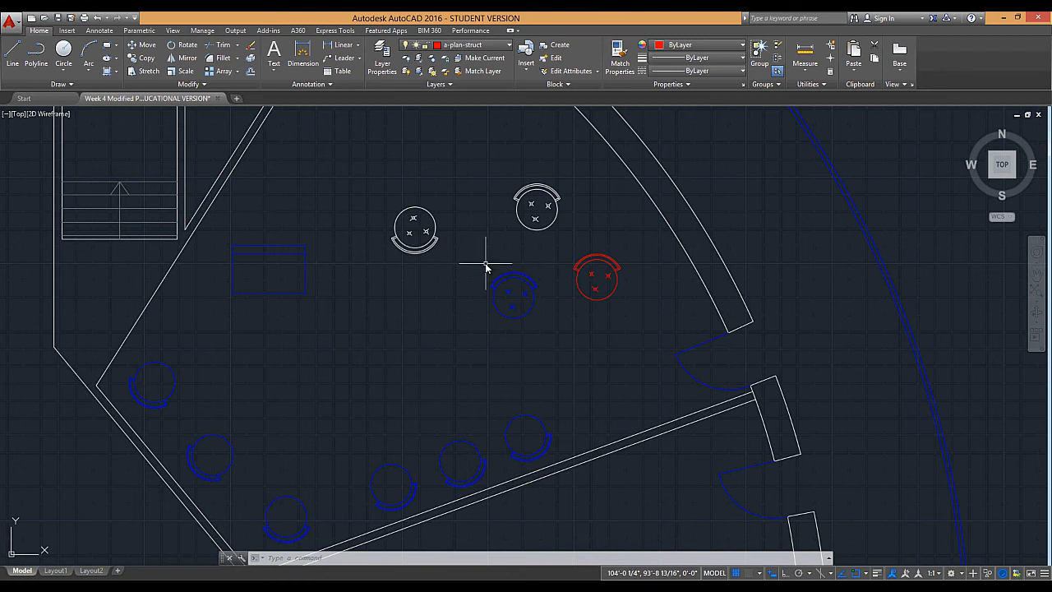
# Step: Insert round chair 2 from the autocad blocks folder, redefining the block, and place it below and left of the blue seat
pyautogui.write('insert')
pyautogui.press('Return')
pyautogui.moveTo(742, 187)
pyautogui.mouseDown()
pyautogui.moveTo(716, 204)
pyautogui.moveTo(371, 272)
pyautogui.moveTo(317, 268)
pyautogui.mouseUp()
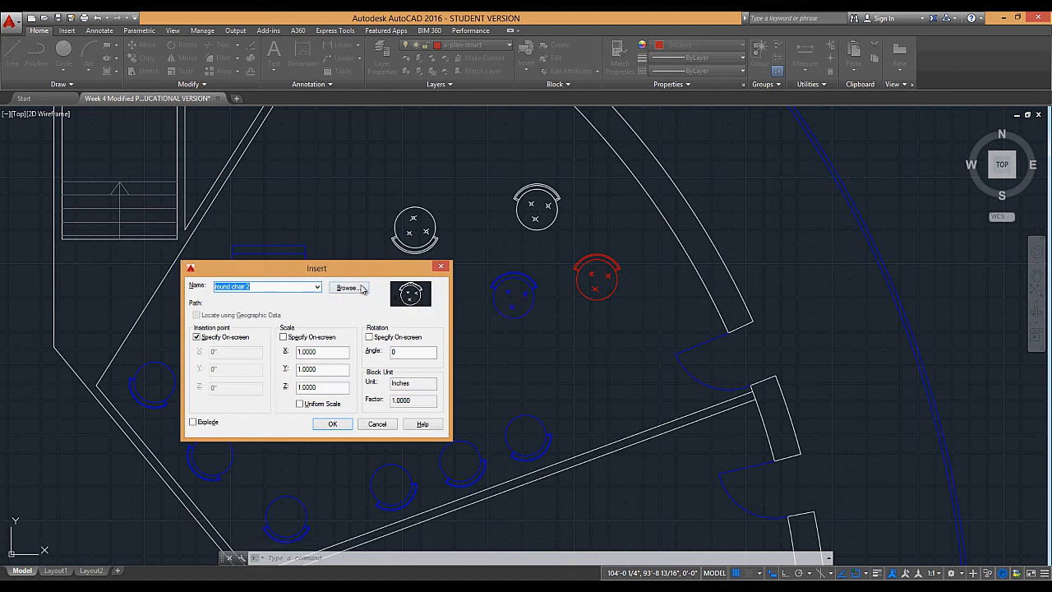
pyautogui.click(360, 288)
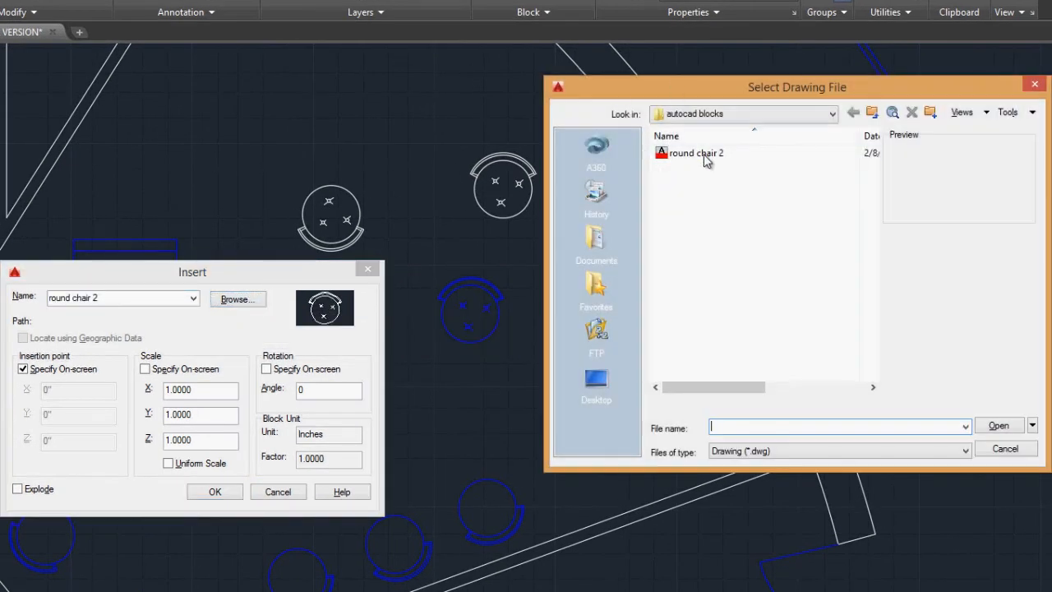
pyautogui.doubleClick(699, 154)
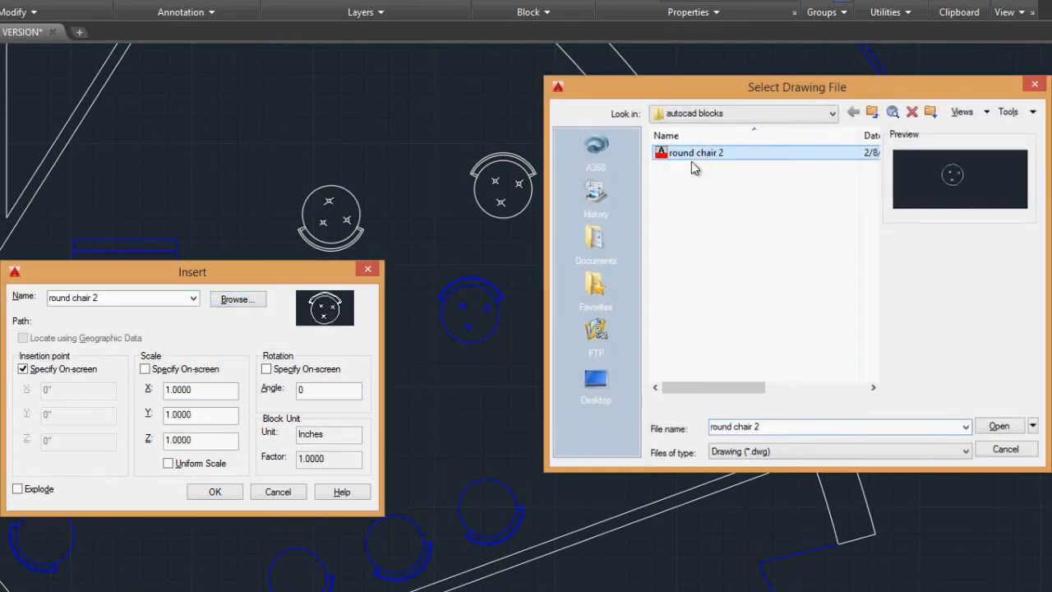
pyautogui.click(226, 494)
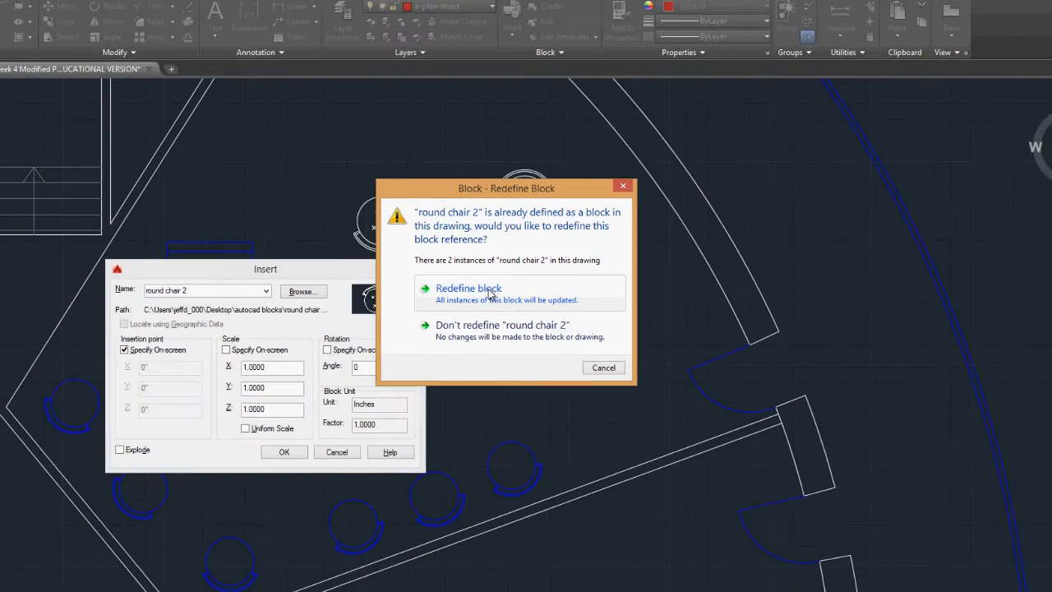
pyautogui.click(491, 294)
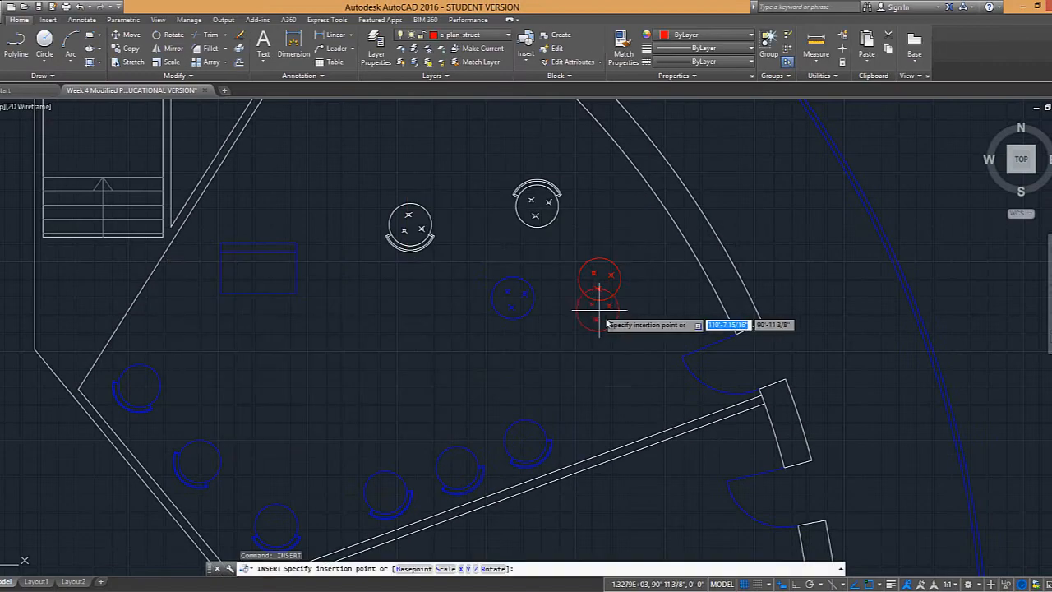
pyautogui.click(434, 338)
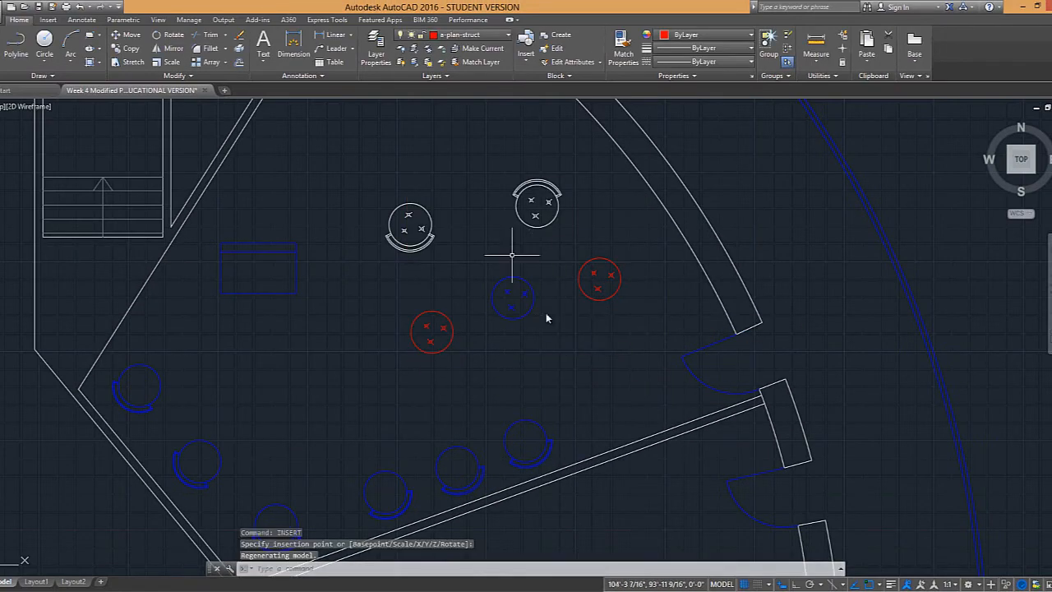
# Step: Match the properties of the blue round chair 2 to the two red ones with Match Properties
pyautogui.scroll(4, 456, 333)
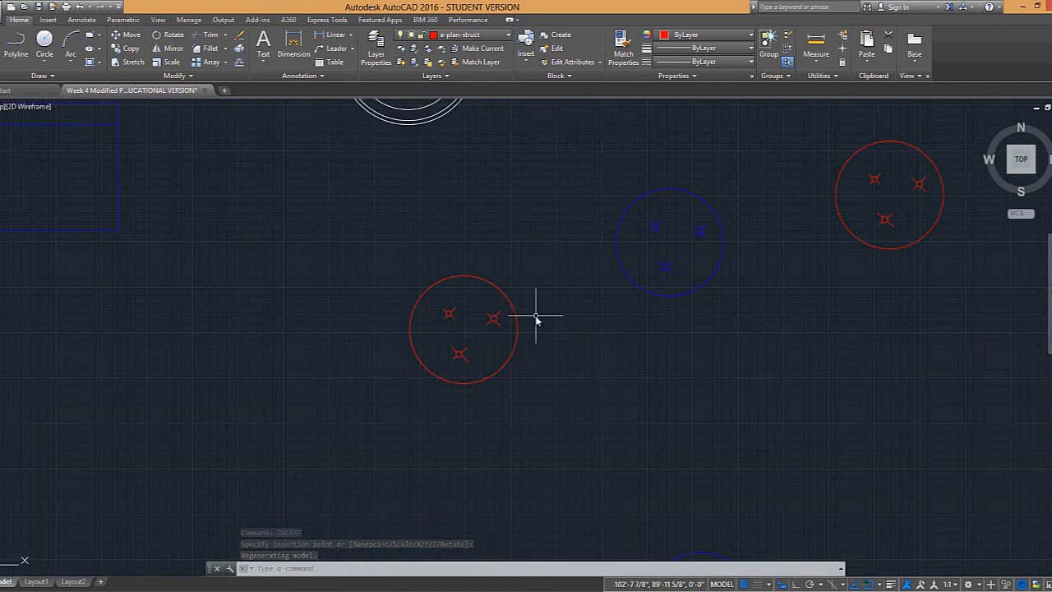
pyautogui.scroll(-2, 536, 319)
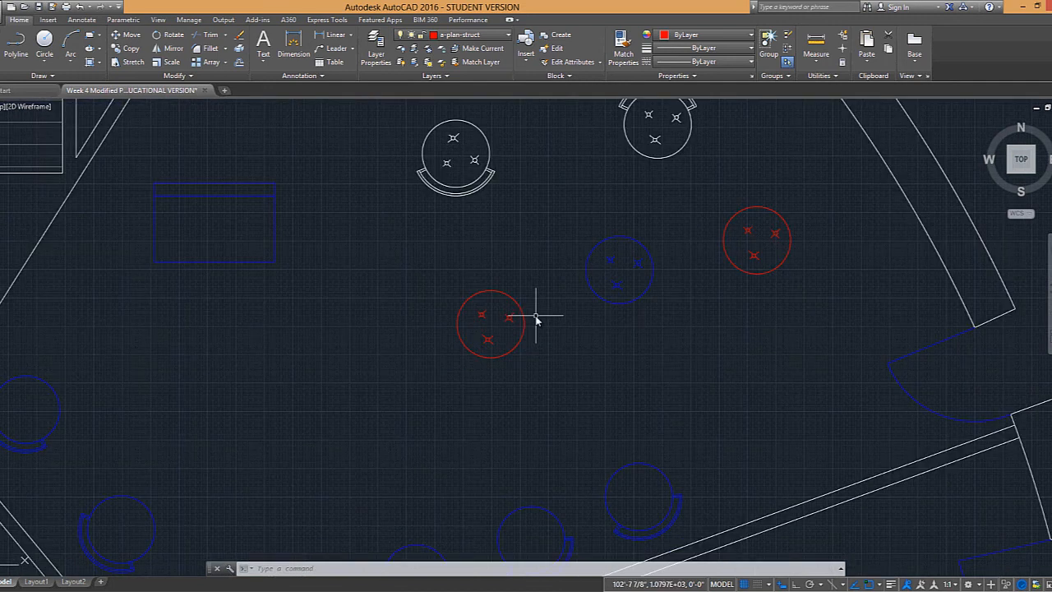
pyautogui.press('Return')
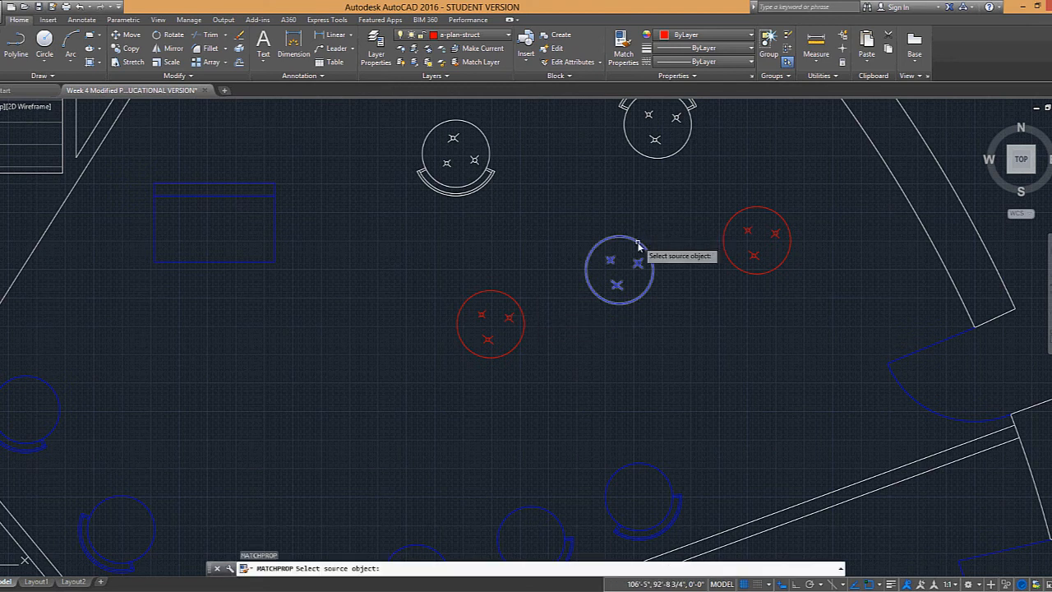
pyautogui.click(616, 265)
pyautogui.click(763, 239)
pyautogui.click(686, 298)
pyautogui.click(595, 362)
pyautogui.click(500, 310)
pyautogui.press('Escape')
pyautogui.scroll(-4, 562, 354)
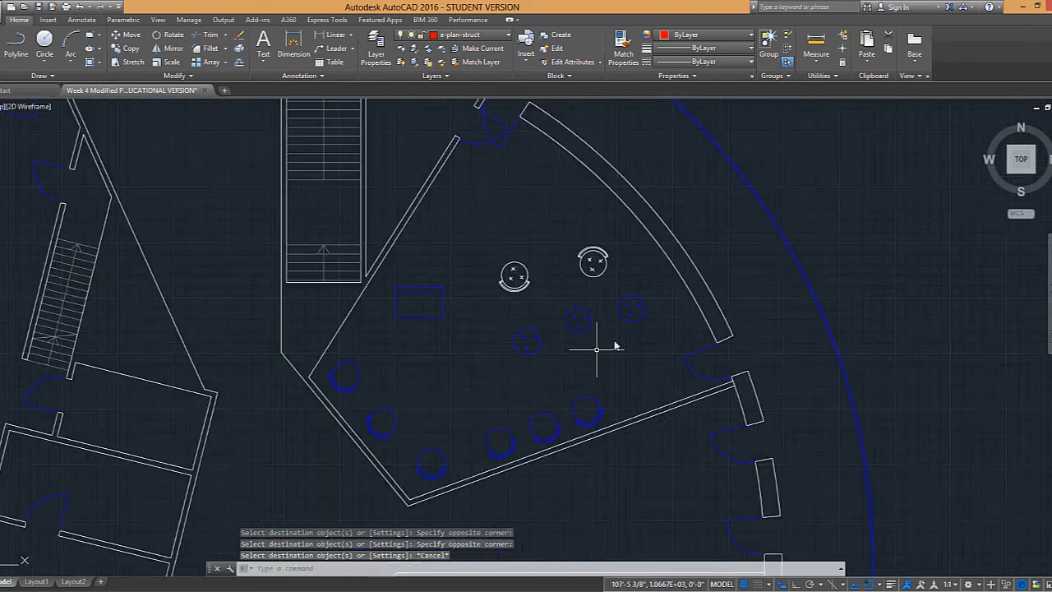
pyautogui.moveTo(623, 345); pyautogui.dragTo(589, 321, button='middle')
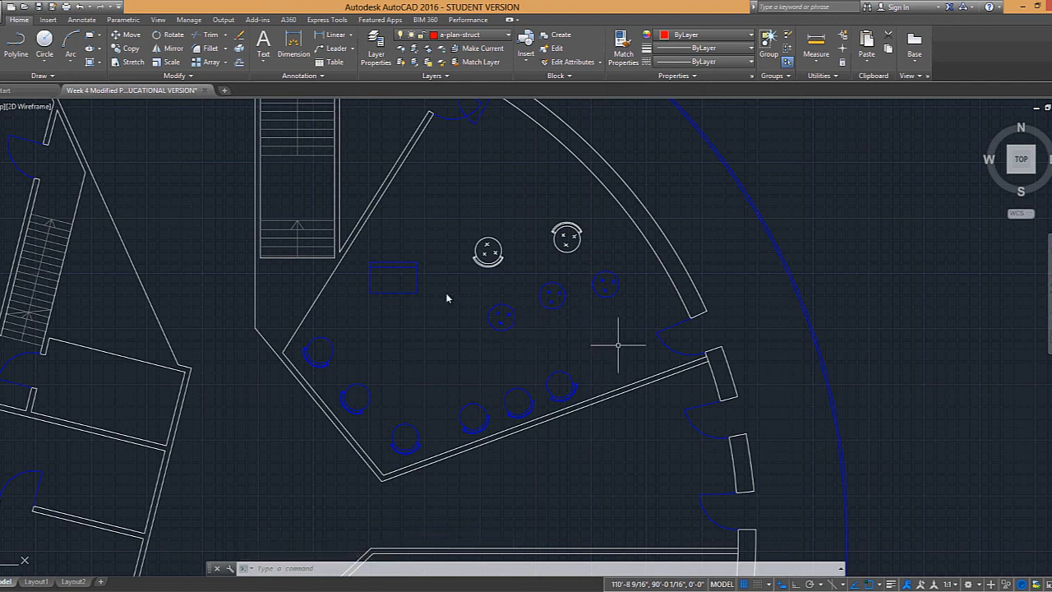
pyautogui.scroll(2, 520, 335)
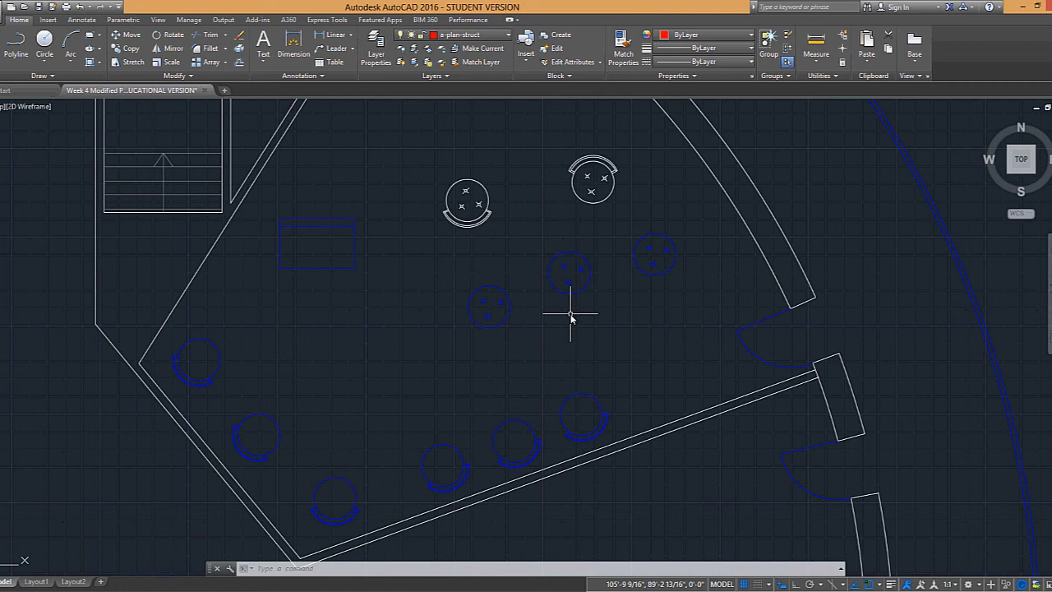
pyautogui.moveTo(601, 266); pyautogui.dragTo(597, 320, button='middle')
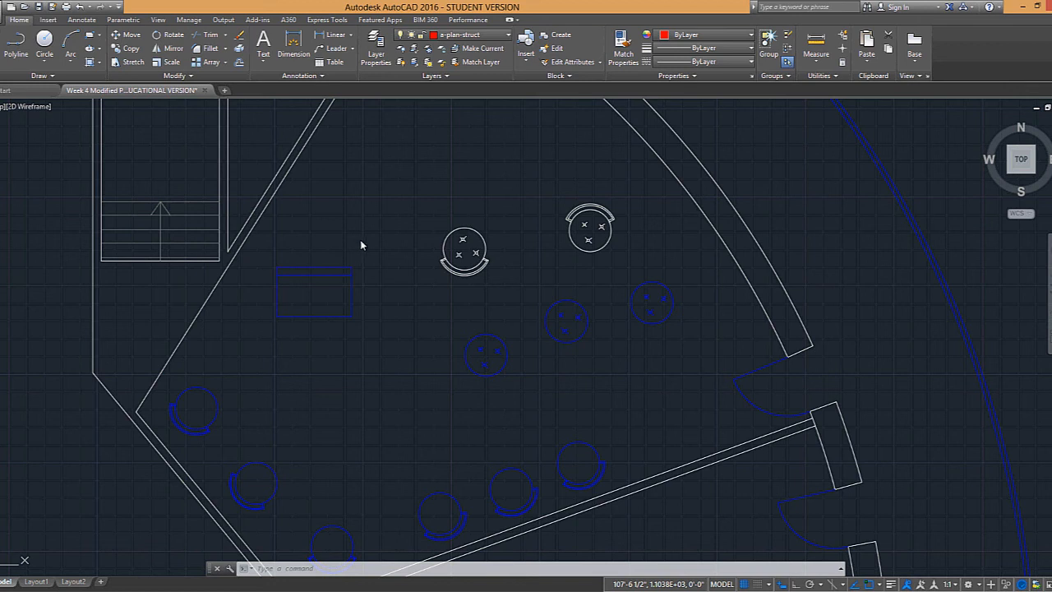
# Step: Open DesignCenter, widen its folder list and browse to the en-us folder inside the AutoCAD 2016 Sample folder
pyautogui.hotkey('ctrl', '2')
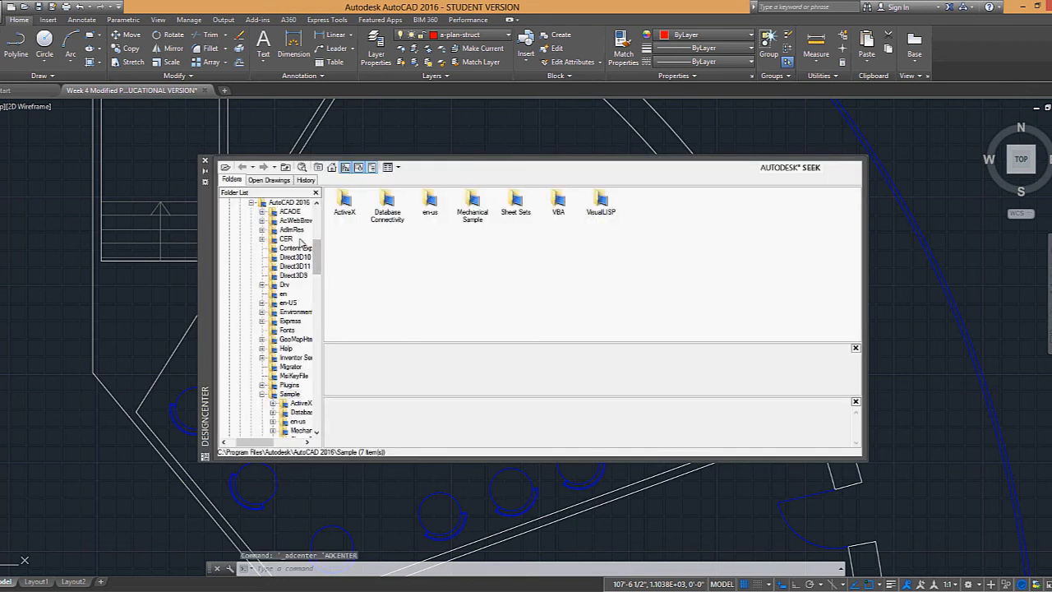
pyautogui.moveTo(318, 258)
pyautogui.mouseDown()
pyautogui.moveTo(318, 231)
pyautogui.moveTo(318, 248)
pyautogui.mouseUp()
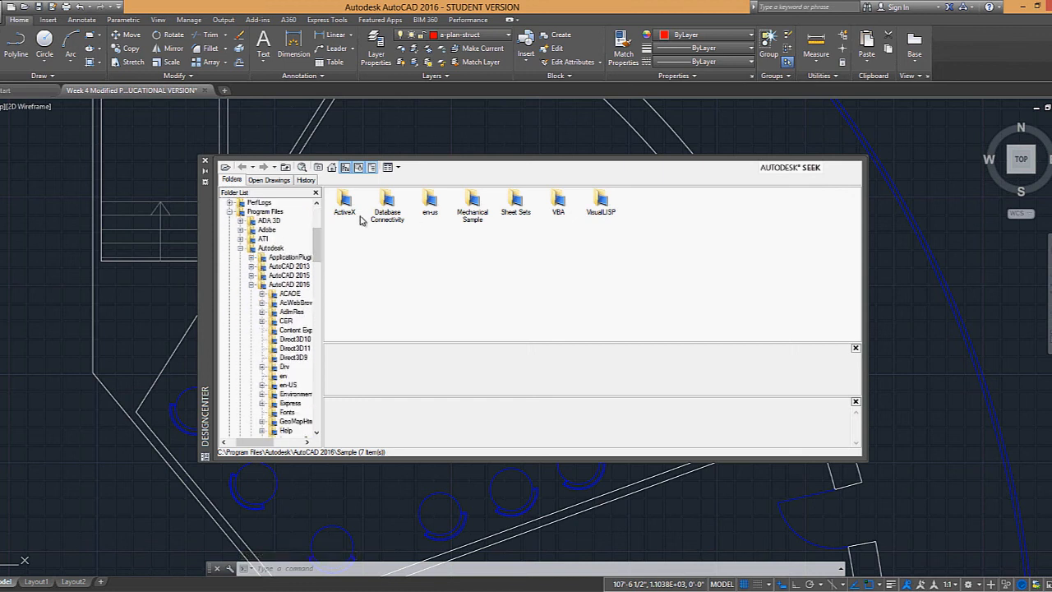
pyautogui.click(318, 280)
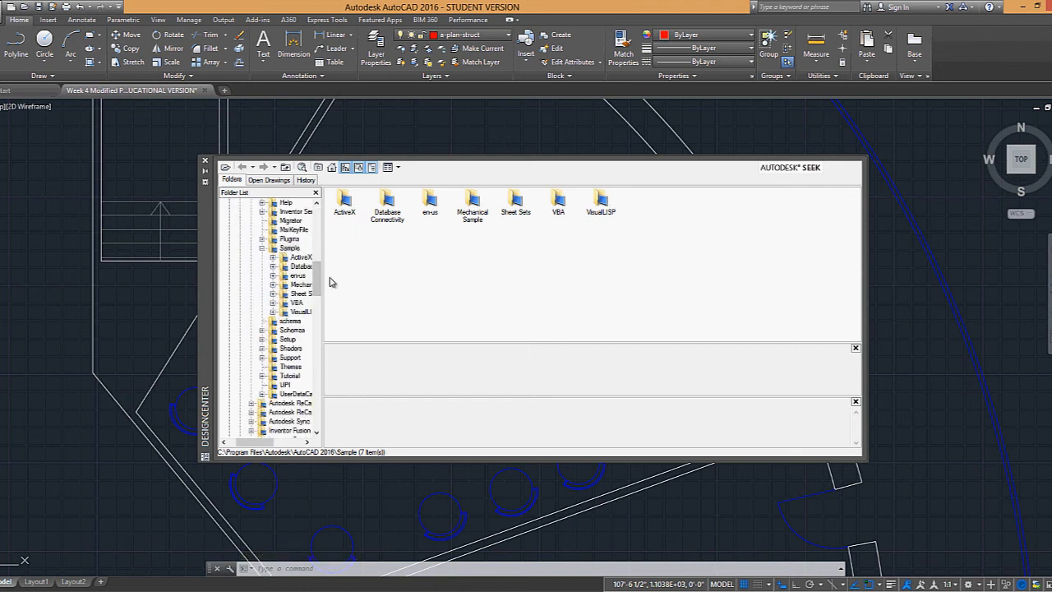
pyautogui.moveTo(317, 280); pyautogui.dragTo(374, 282)
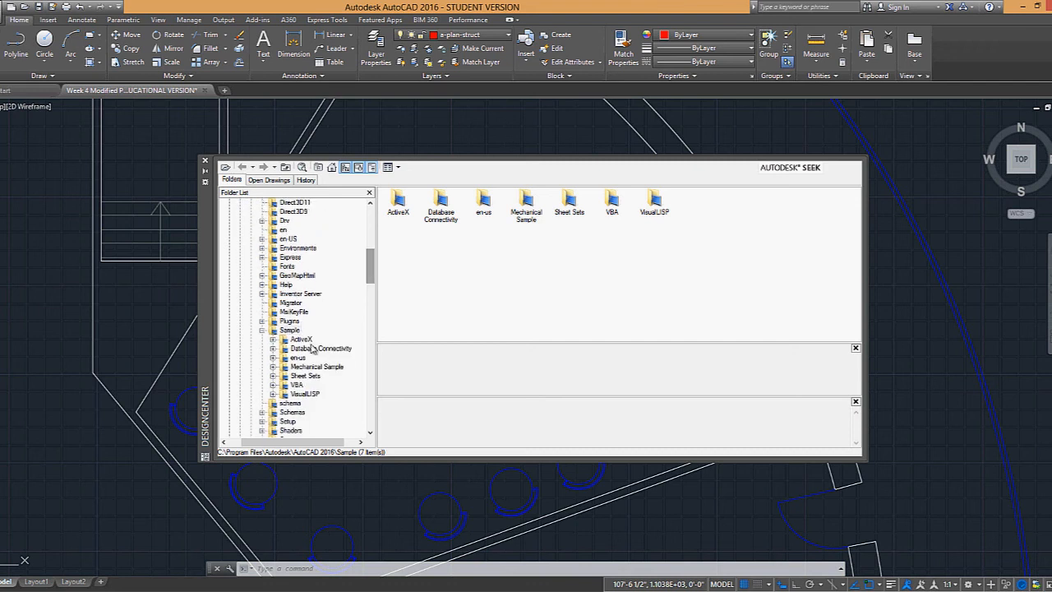
pyautogui.doubleClick(292, 331)
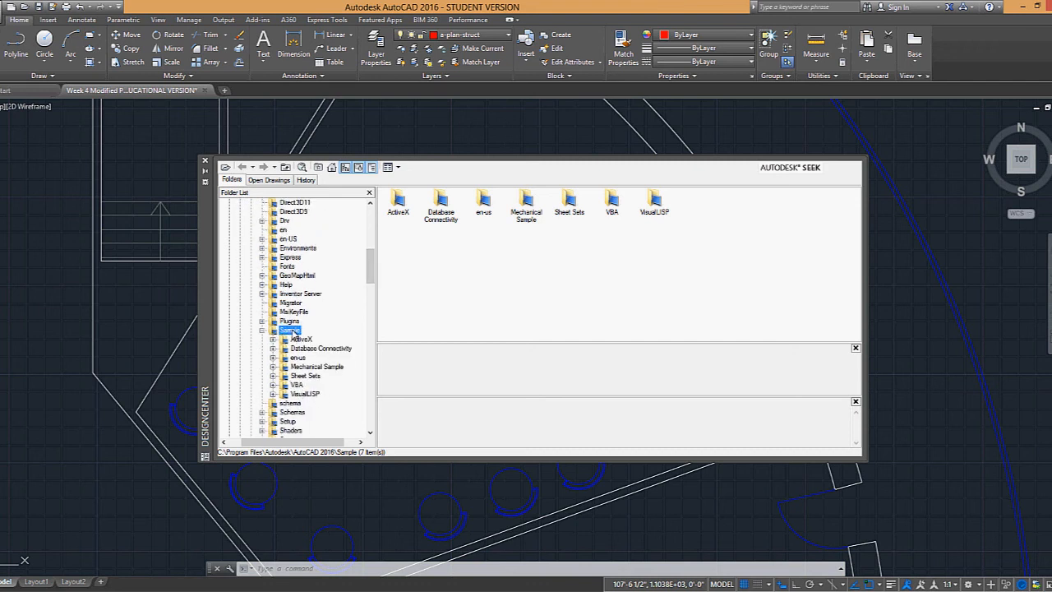
pyautogui.doubleClick(289, 332)
pyautogui.moveTo(375, 269); pyautogui.dragTo(375, 274)
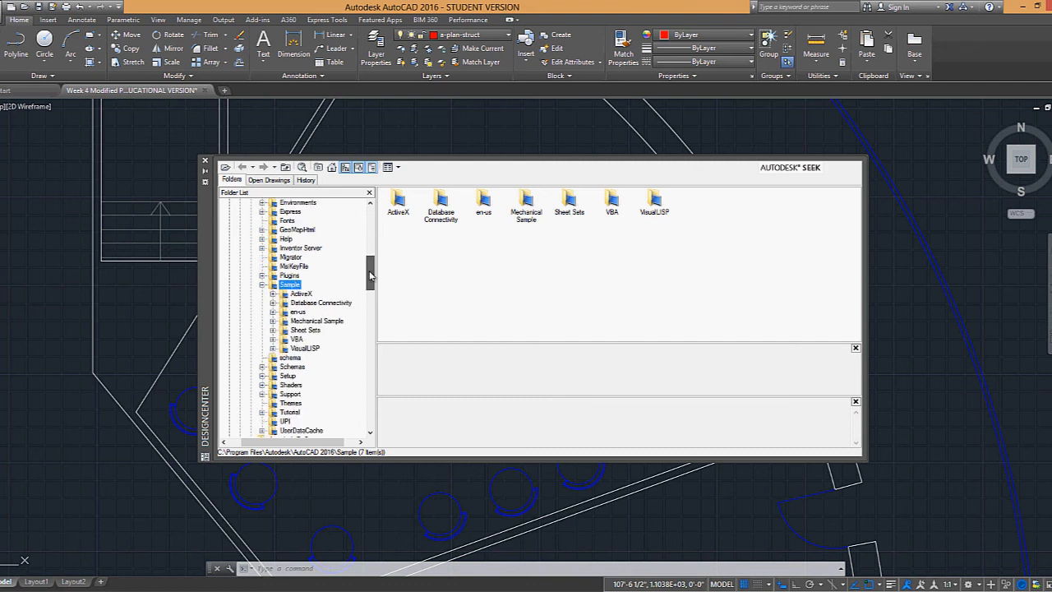
pyautogui.doubleClick(297, 313)
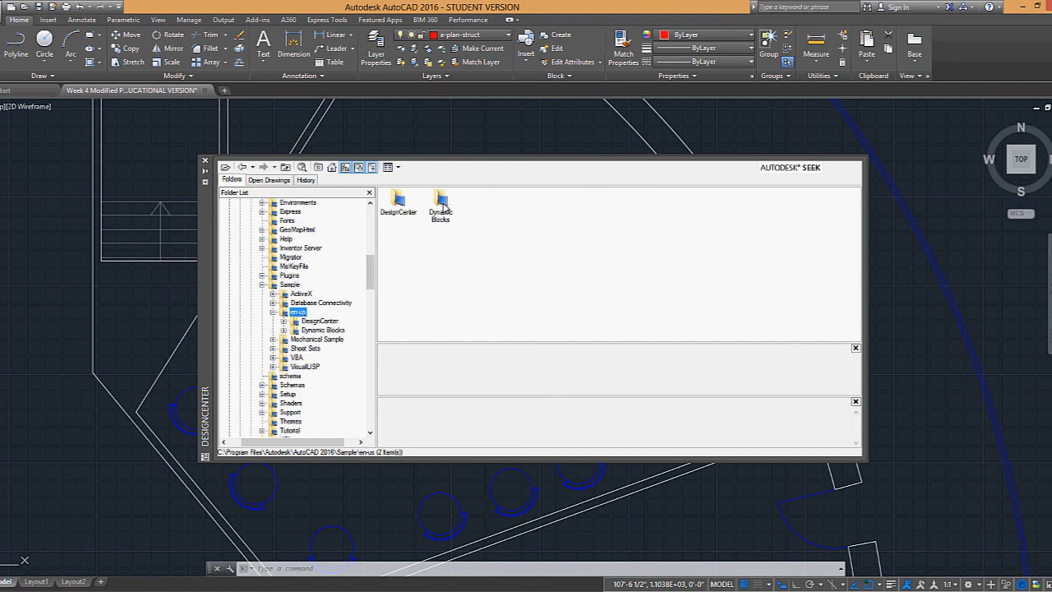
# Step: Open the DesignCenter sample folder and preview the Home - Space Planner, House Designer and Kitchens drawings
pyautogui.doubleClick(398, 203)
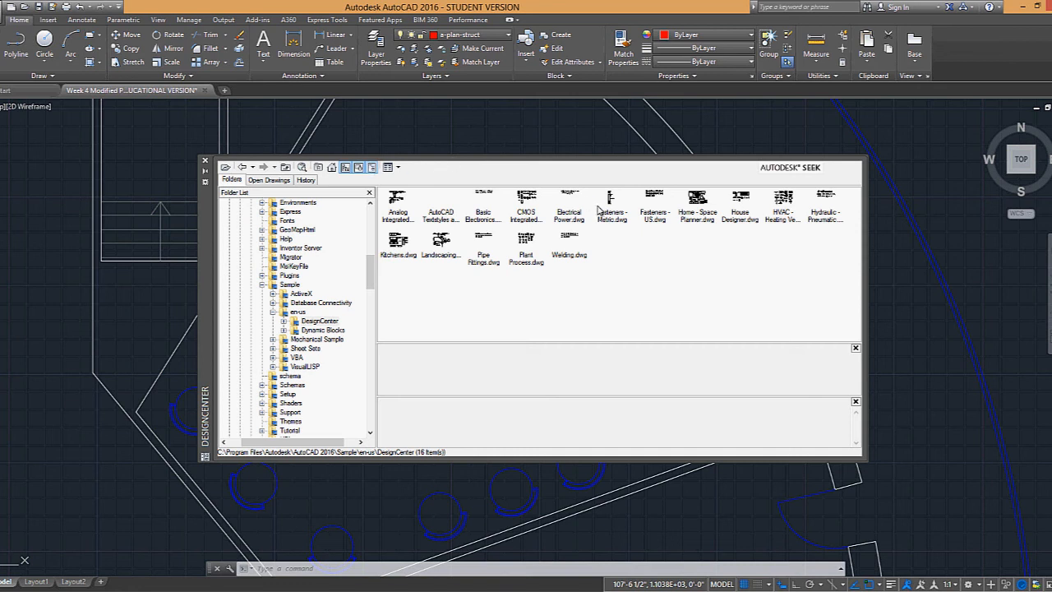
pyautogui.click(707, 222)
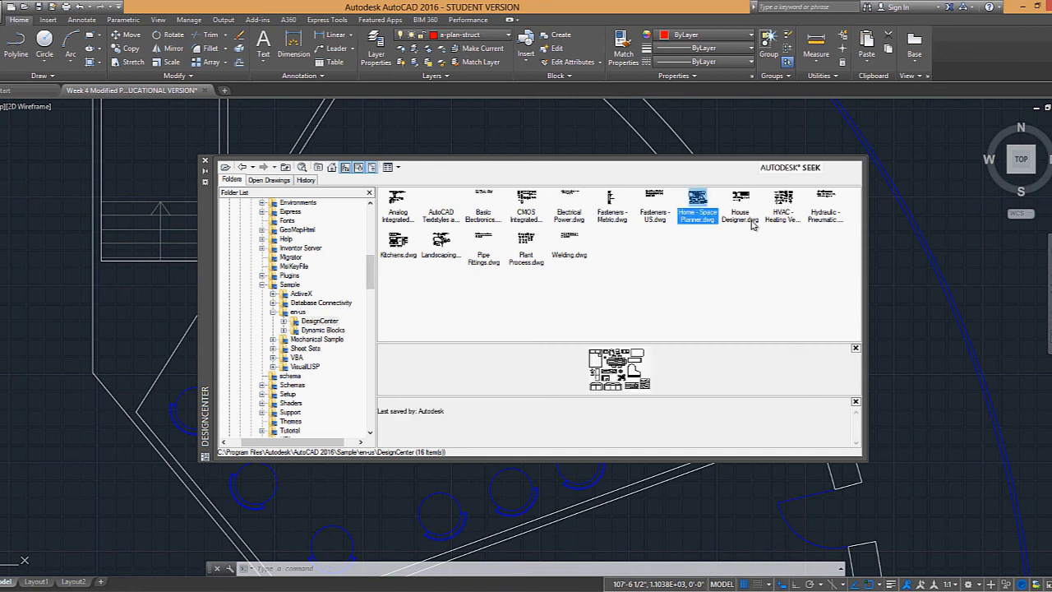
pyautogui.click(750, 224)
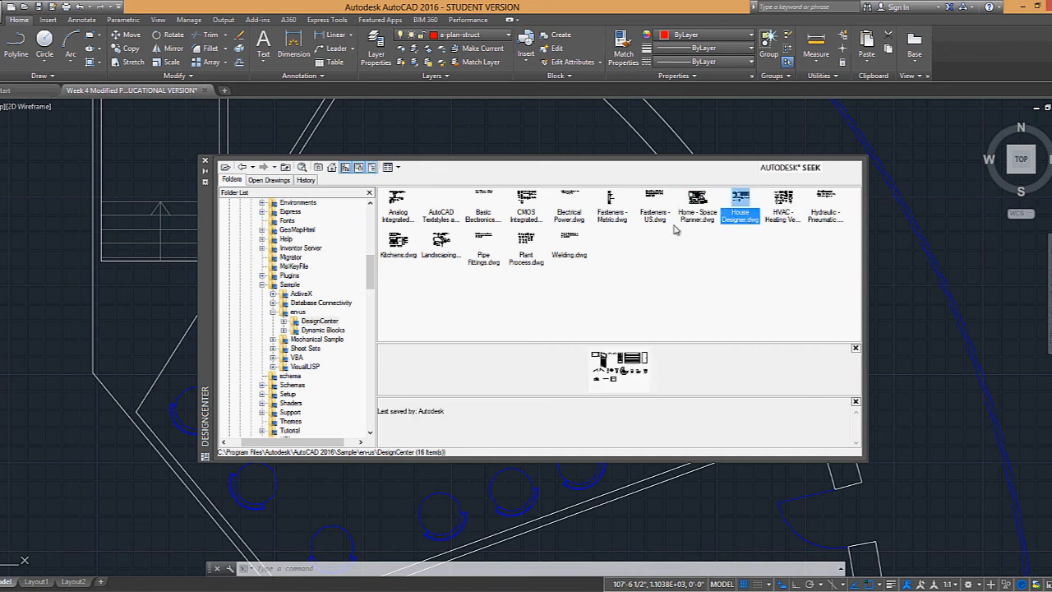
pyautogui.click(401, 256)
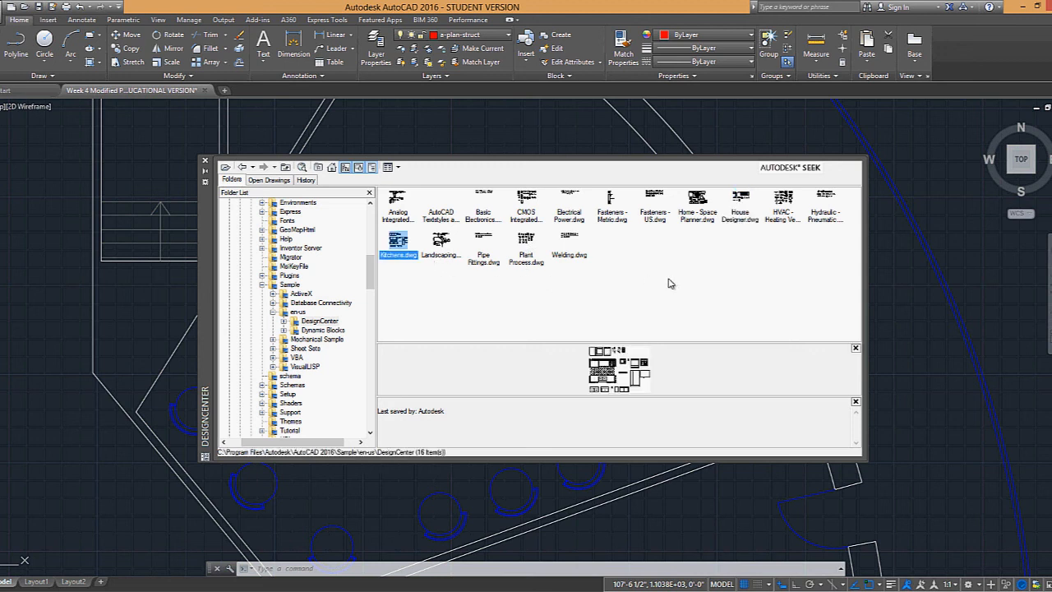
pyautogui.click(705, 221)
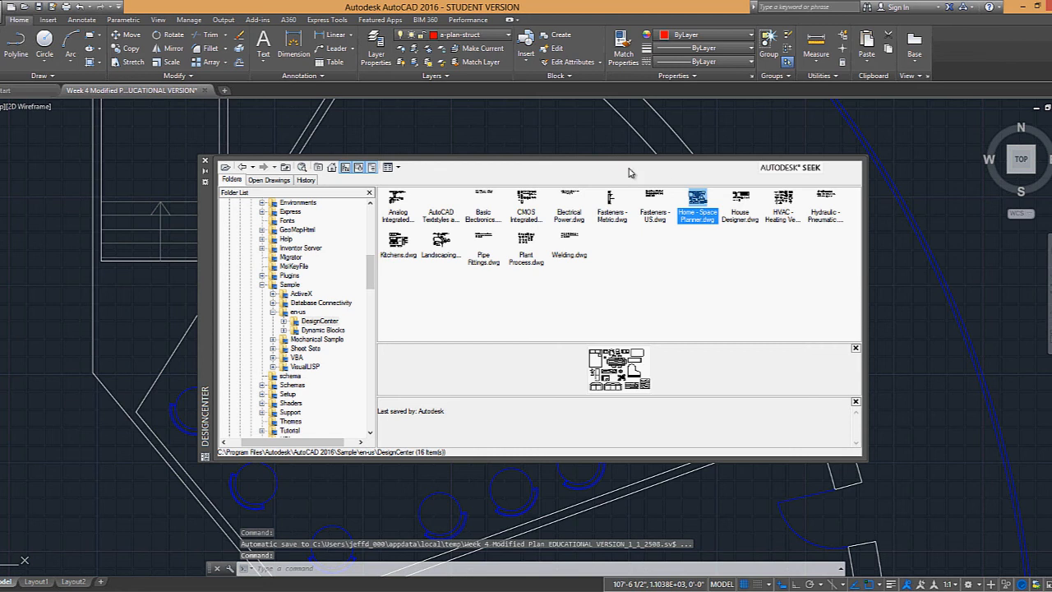
# Step: Insert Home - Space Planner.dwg from DesignCenter into the empty area outside the round floor plan, accepting the default scale and rotation
pyautogui.moveTo(204, 215); pyautogui.dragTo(72, 217)
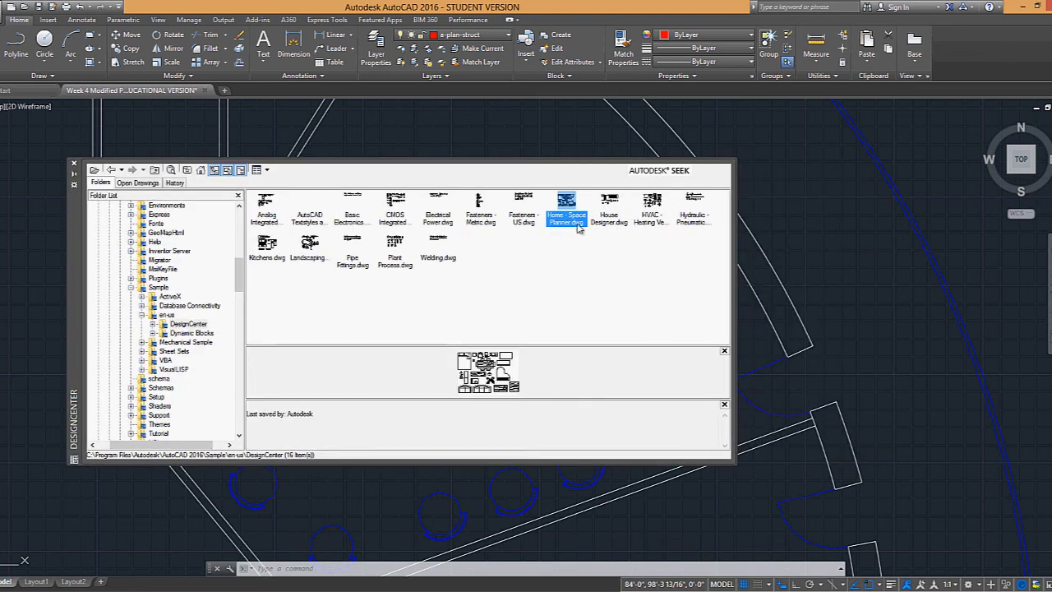
pyautogui.moveTo(567, 205); pyautogui.dragTo(967, 215)
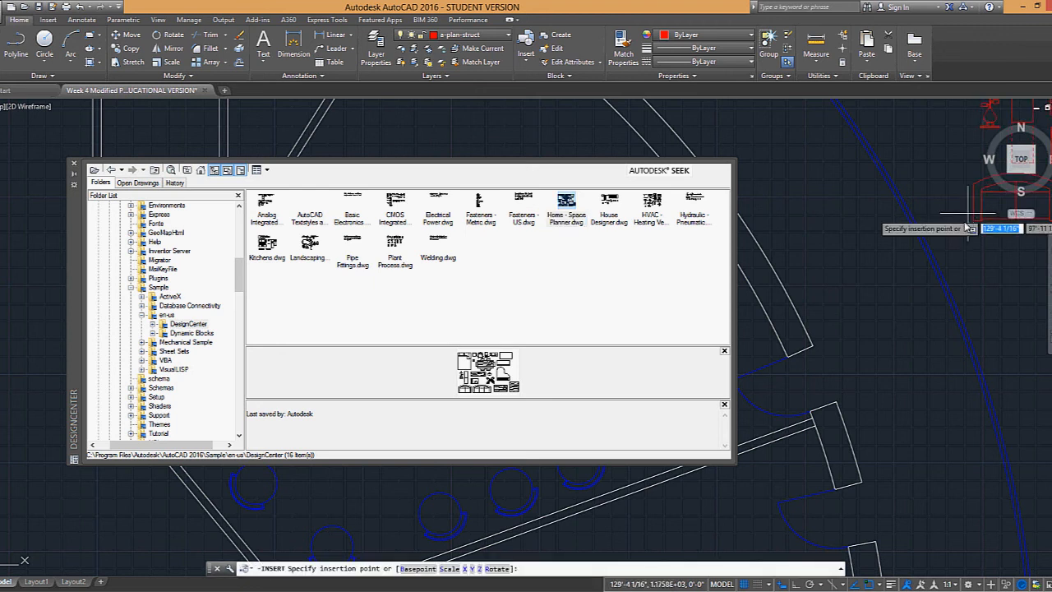
pyautogui.scroll(-4, 963, 250)
pyautogui.scroll(3, 960, 252)
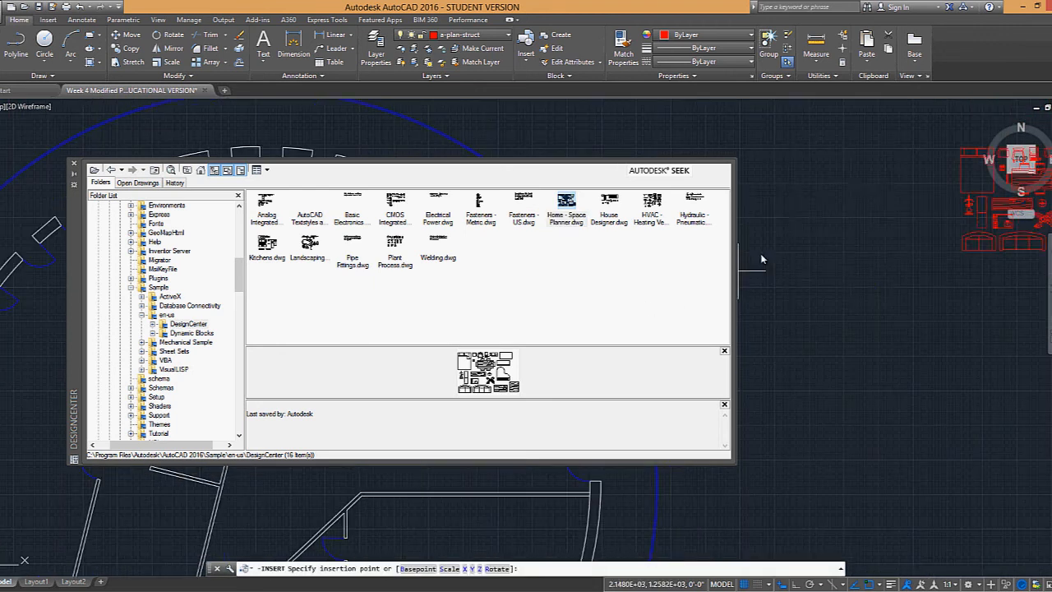
pyautogui.click(803, 256)
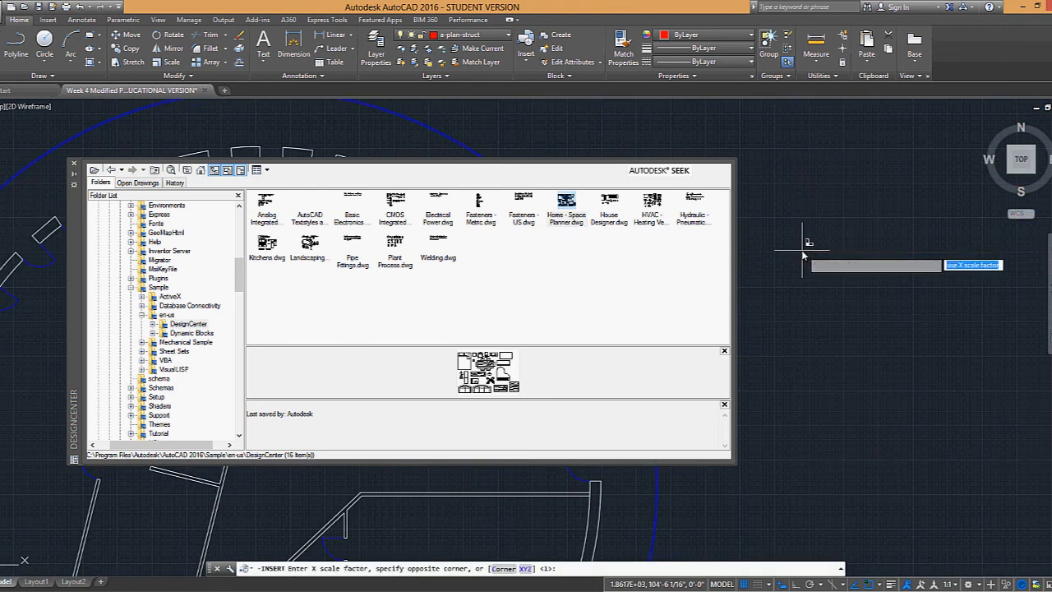
pyautogui.press('Return')
pyautogui.press('Return')
pyautogui.press('Return')
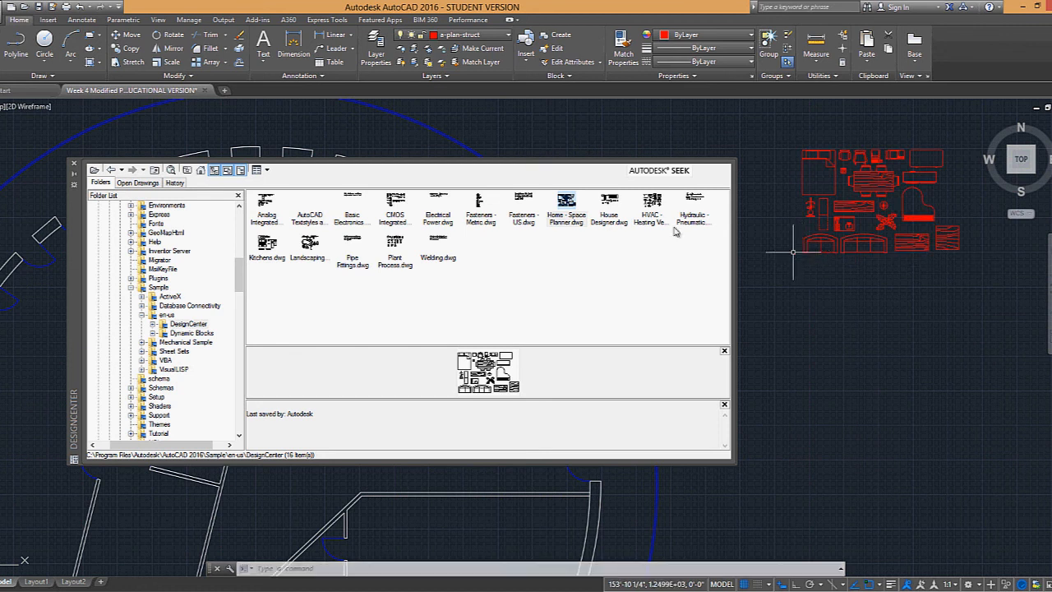
# Step: Collapse the DesignCenter palette and explode the inserted Home - Space Planner block into its individual furniture pieces
pyautogui.click(75, 179)
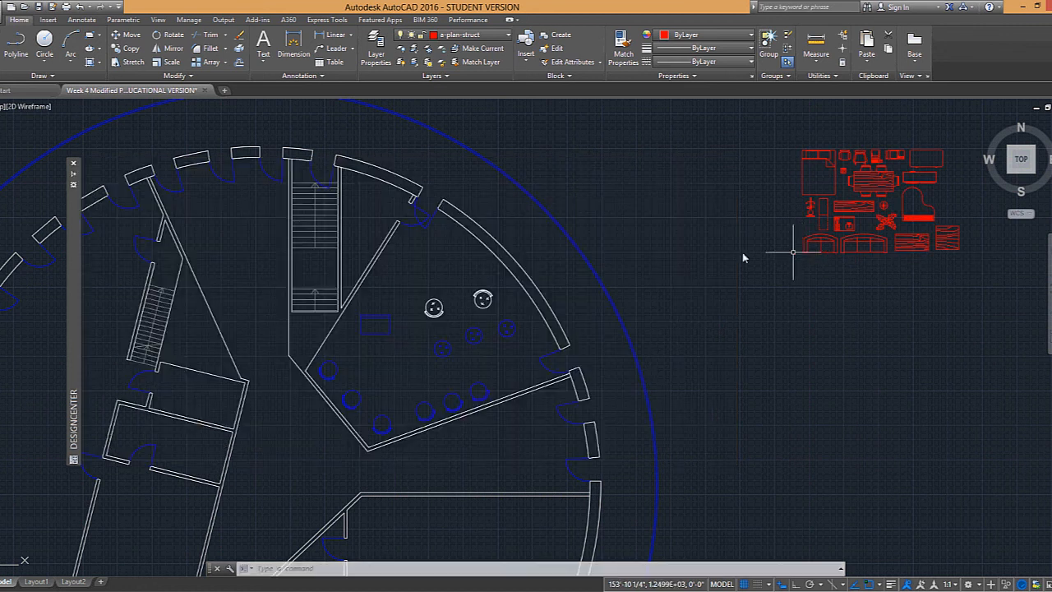
pyautogui.scroll(2, 893, 211)
pyautogui.moveTo(832, 163); pyautogui.dragTo(596, 308, button='middle')
pyautogui.click(595, 301)
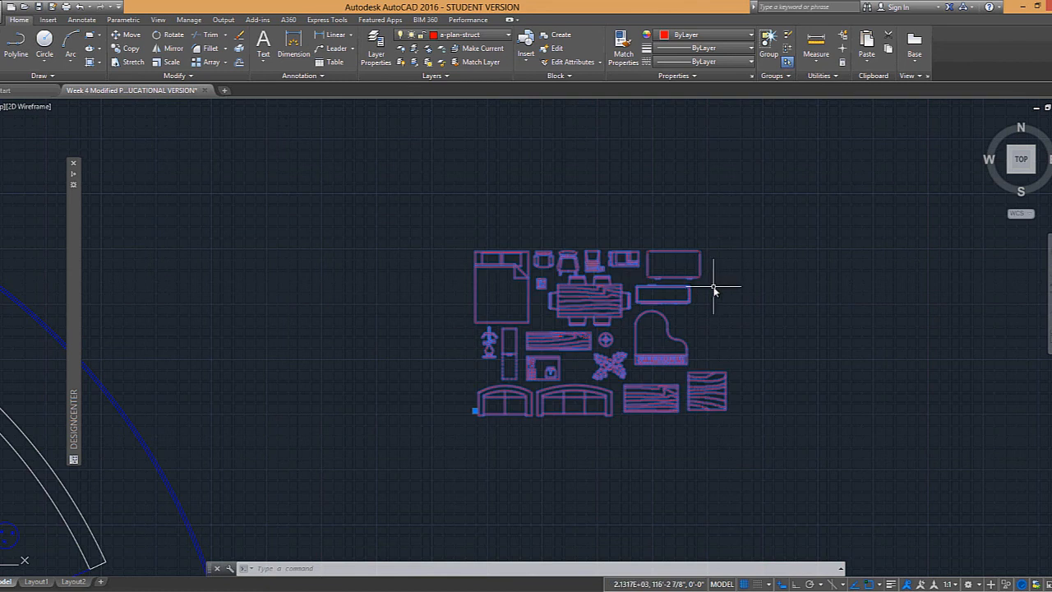
pyautogui.write('explode')
pyautogui.press('Return')
pyautogui.scroll(4, 586, 286)
pyautogui.click(578, 284)
pyautogui.press('Escape')
pyautogui.scroll(-2, 624, 240)
# Step: Move the six-chair dining set into the angled room of the floor plan, above the white round chairs
pyautogui.click(589, 294)
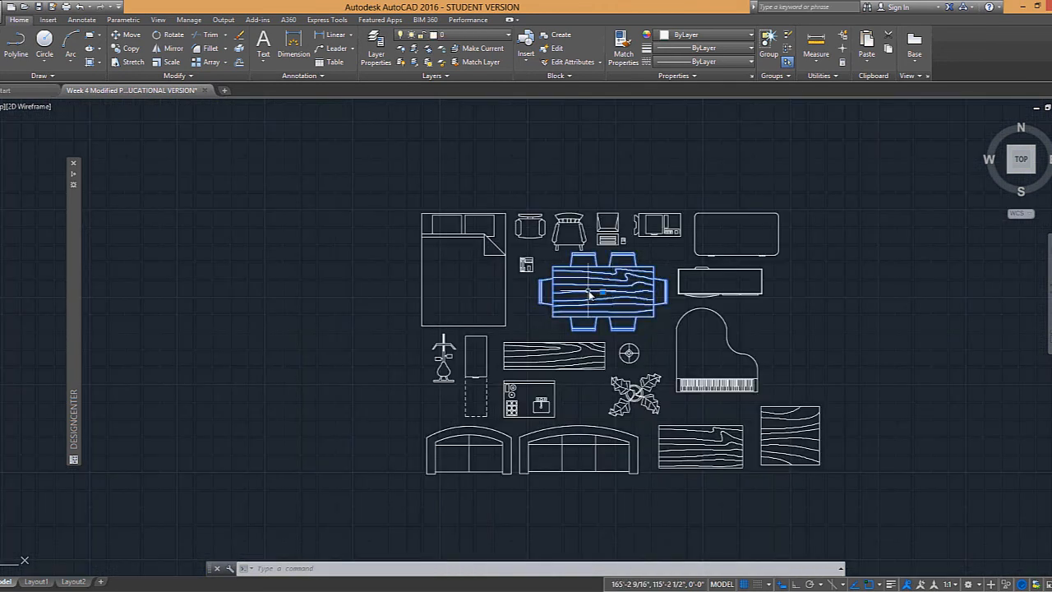
pyautogui.click(603, 292)
pyautogui.scroll(-3, 603, 294)
pyautogui.scroll(3, 566, 339)
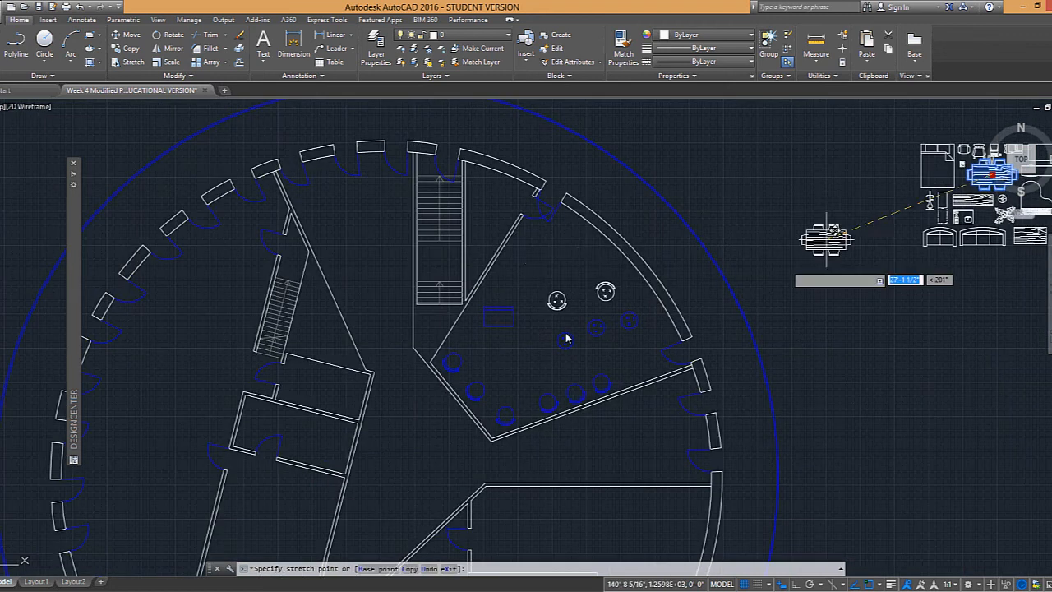
pyautogui.click(546, 255)
# Step: Delete all the remaining Home - Space Planner furniture outside the floor plan
pyautogui.moveTo(899, 256); pyautogui.dragTo(664, 295, button='middle')
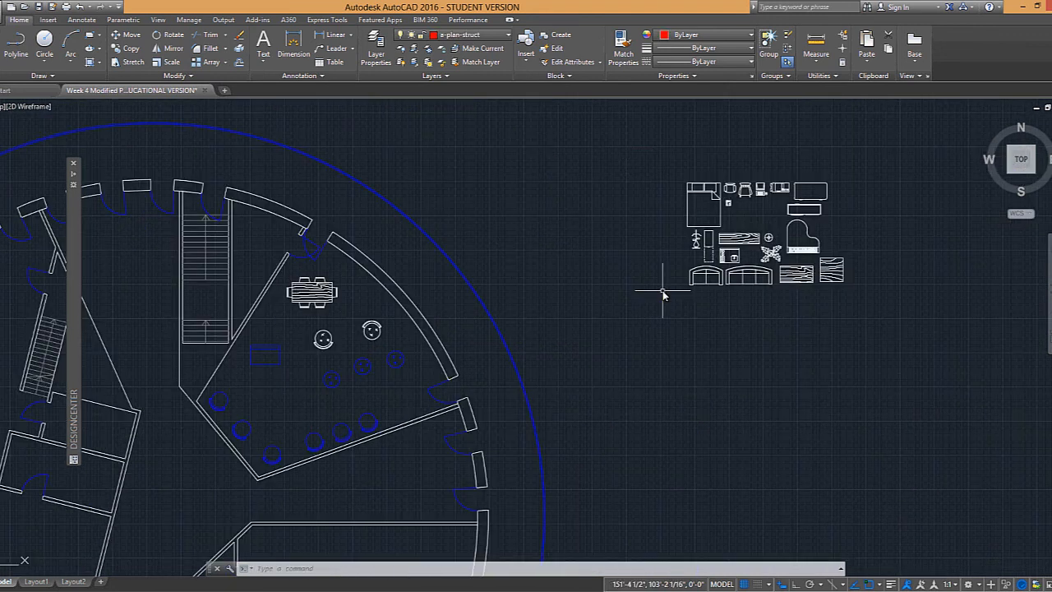
pyautogui.click(625, 149)
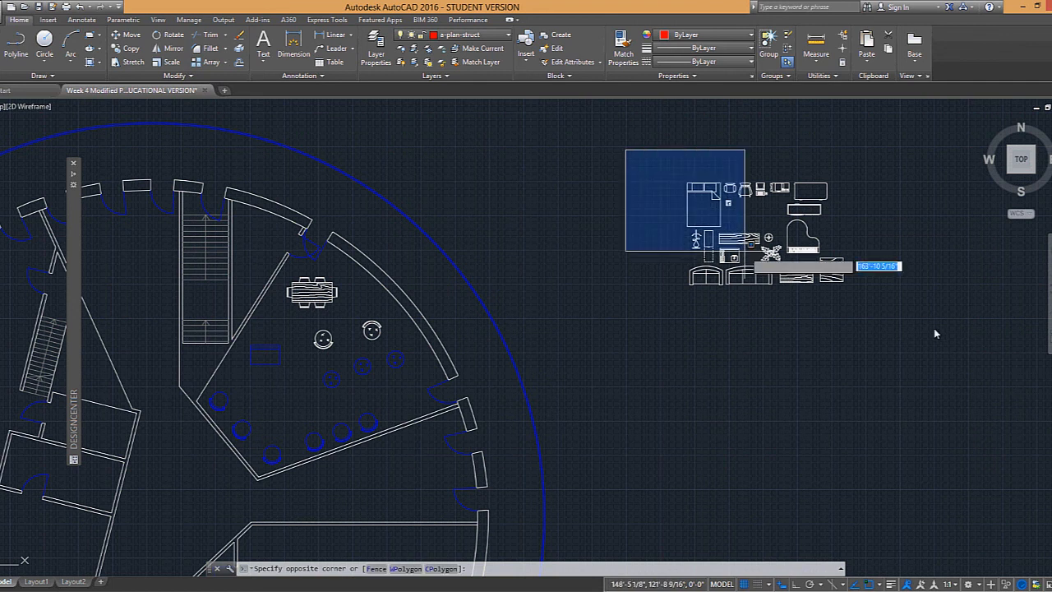
pyautogui.click(953, 336)
pyautogui.press('Delete')
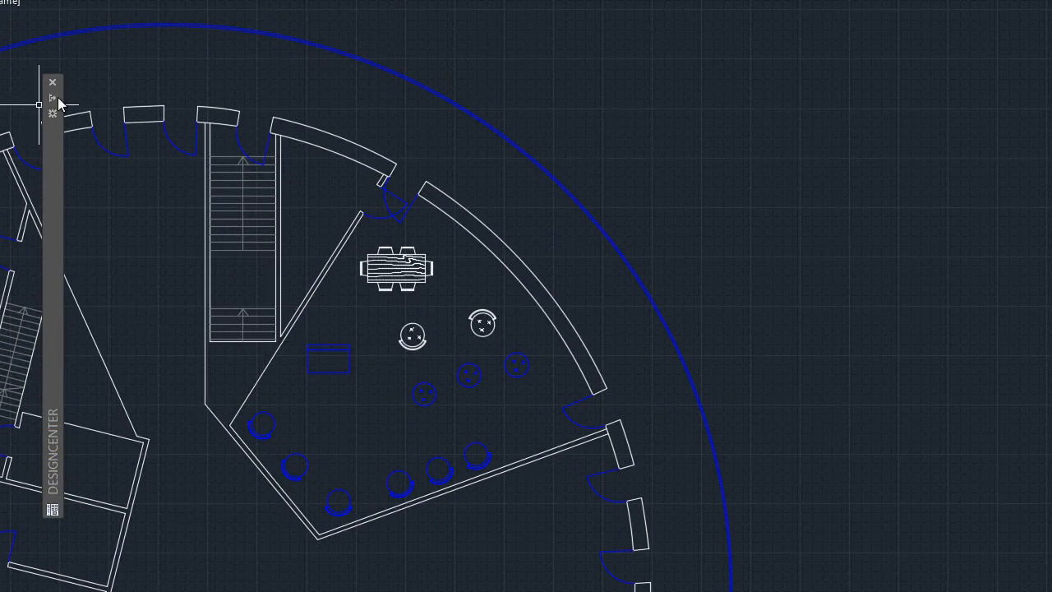
# Step: Open the Blocks of Home - Space Planner.dwg in DesignCenter and insert Bed - Queen outside the floor plan
pyautogui.moveTo(58, 107)
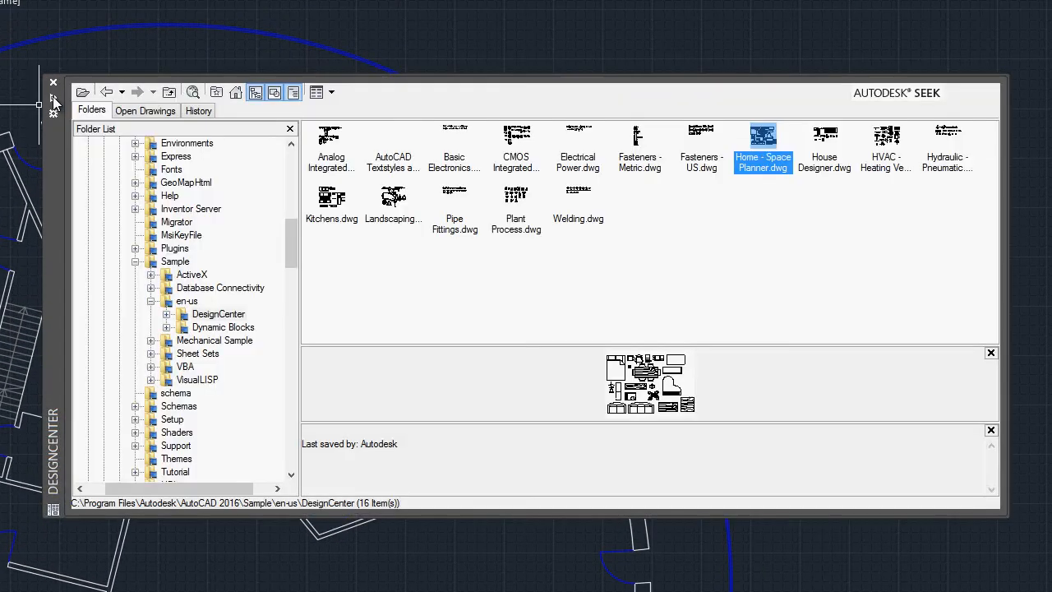
pyautogui.doubleClick(764, 136)
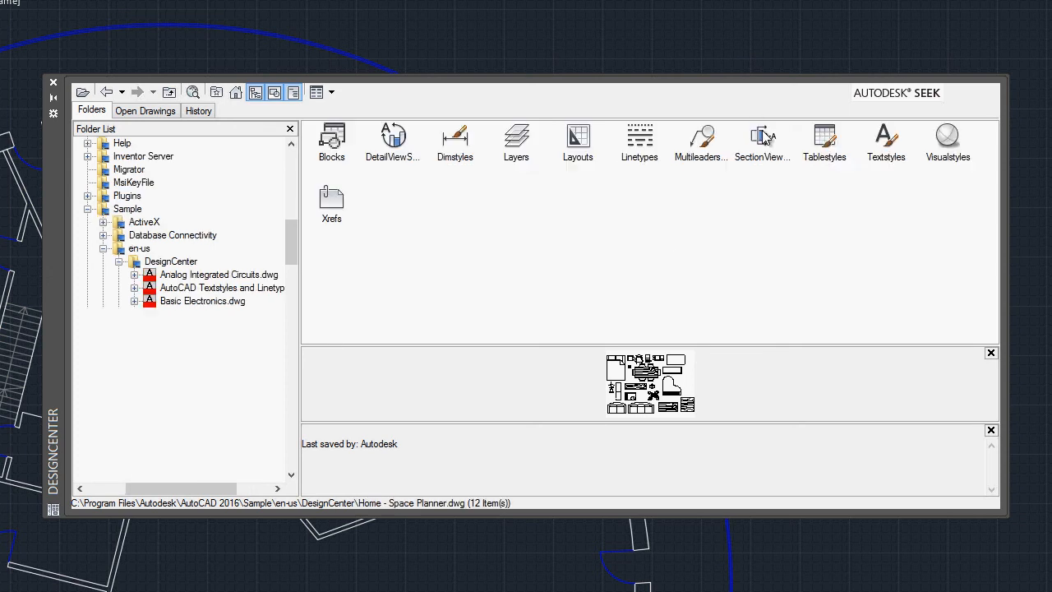
pyautogui.doubleClick(333, 139)
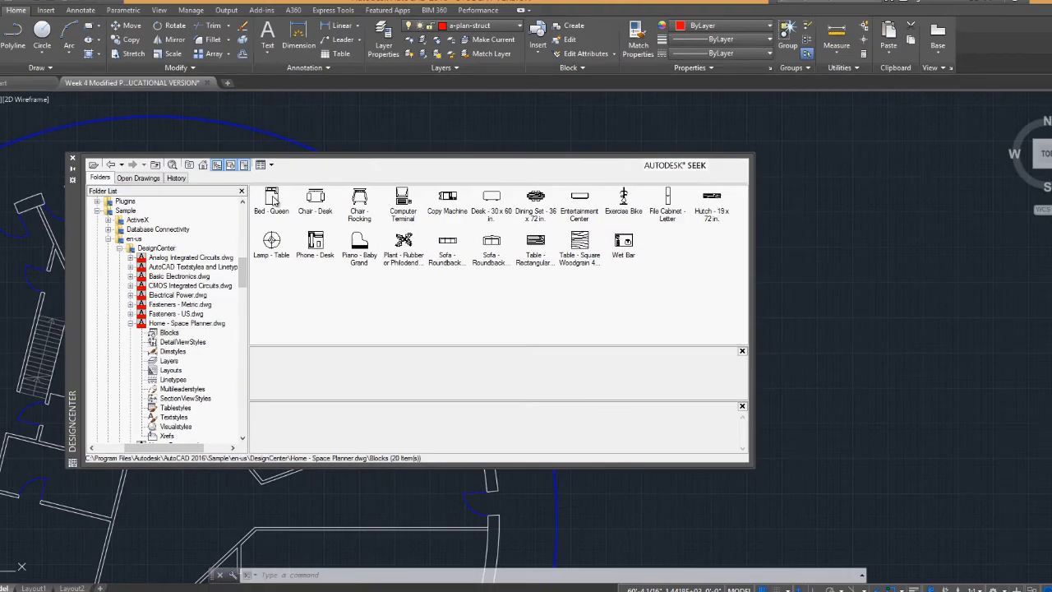
pyautogui.click(333, 137)
pyautogui.moveTo(442, 216); pyautogui.dragTo(766, 212)
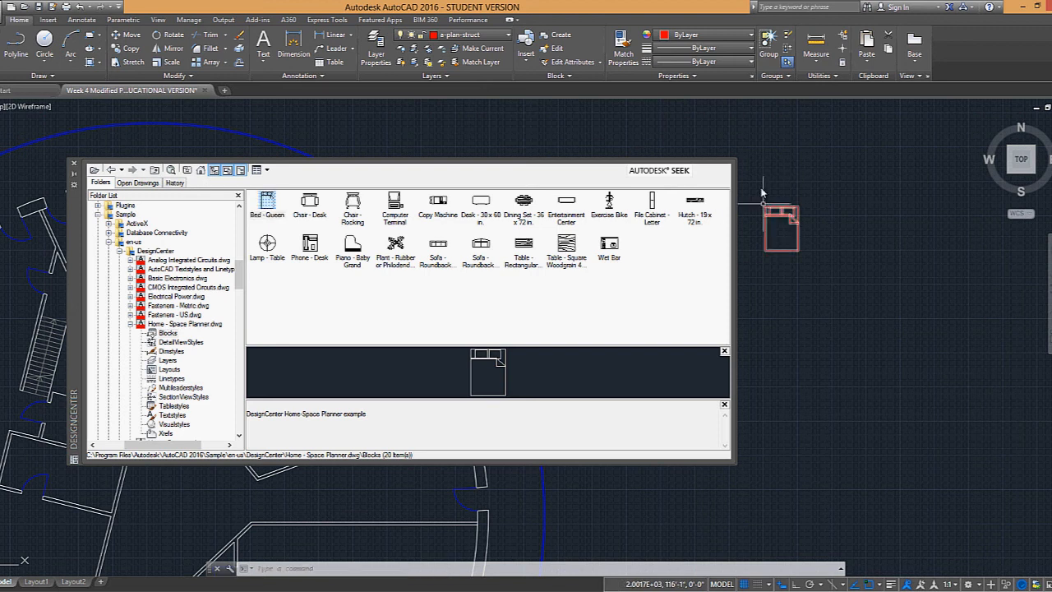
# Step: Collapse the DesignCenter palette and move the queen bed into the angled room, between the blue chairs and below the blue seat
pyautogui.click(74, 175)
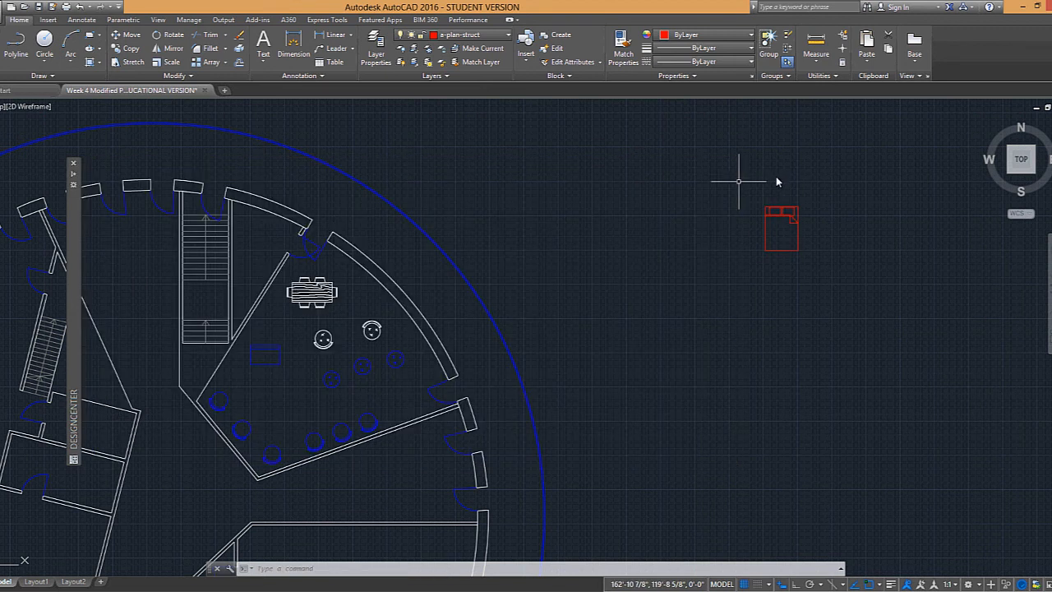
pyautogui.write('m')
pyautogui.press('Return')
pyautogui.click(782, 225)
pyautogui.press('Return')
pyautogui.click(769, 212)
pyautogui.scroll(3, 277, 403)
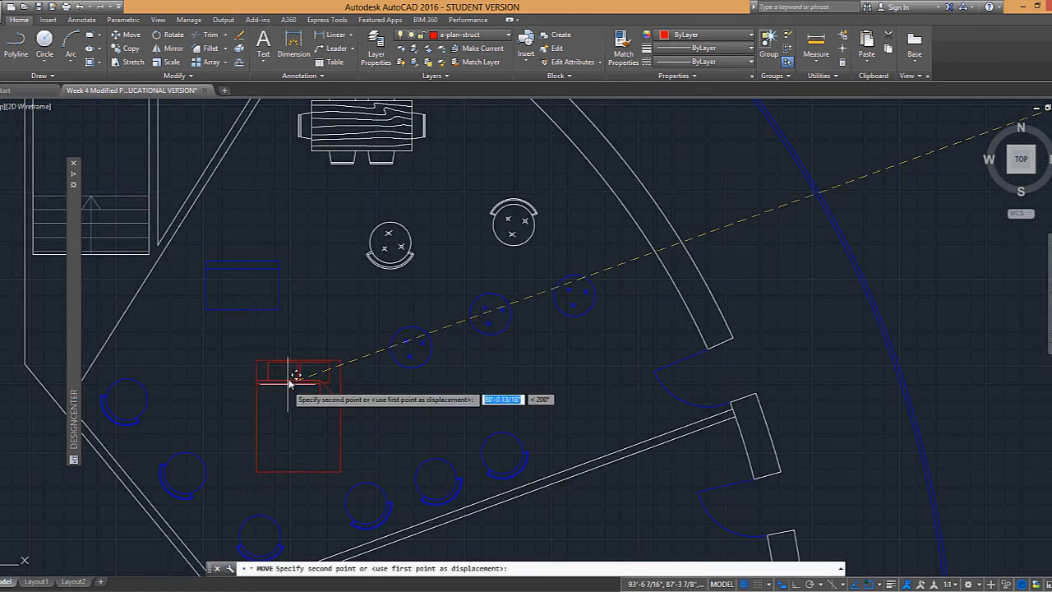
pyautogui.click(283, 370)
pyautogui.scroll(-2, 409, 248)
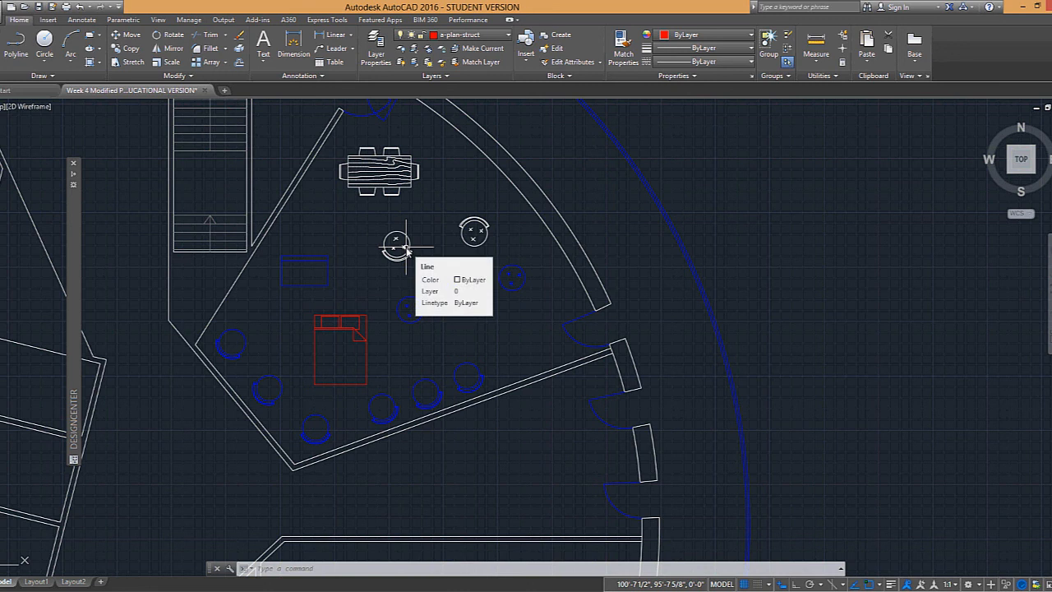
# Step: Review the list of existing block names in the Block Definition dialog, then close it without defining a block
pyautogui.write('BLOCK')
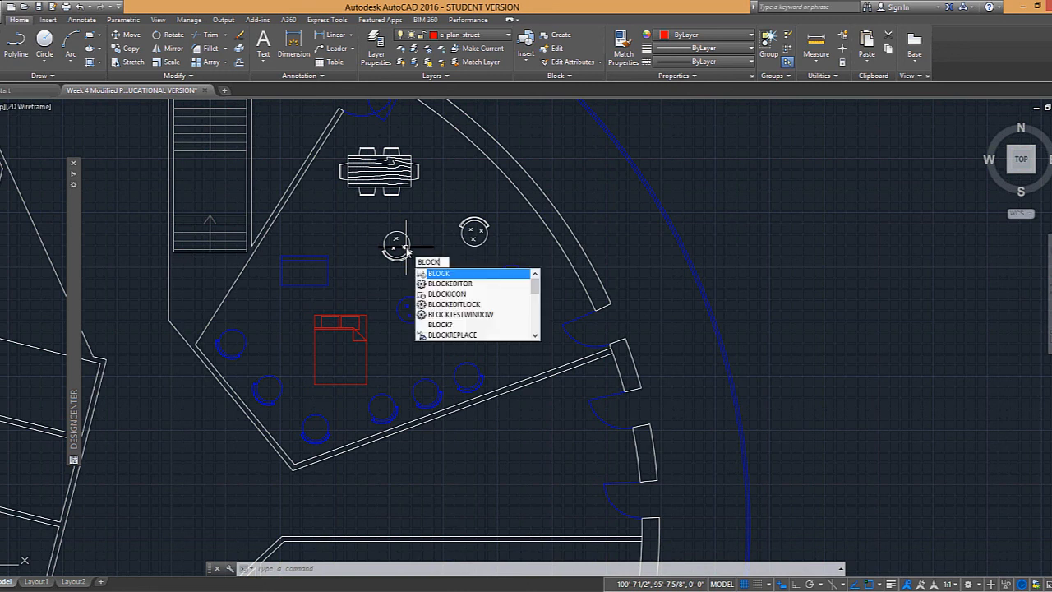
pyautogui.press('Return')
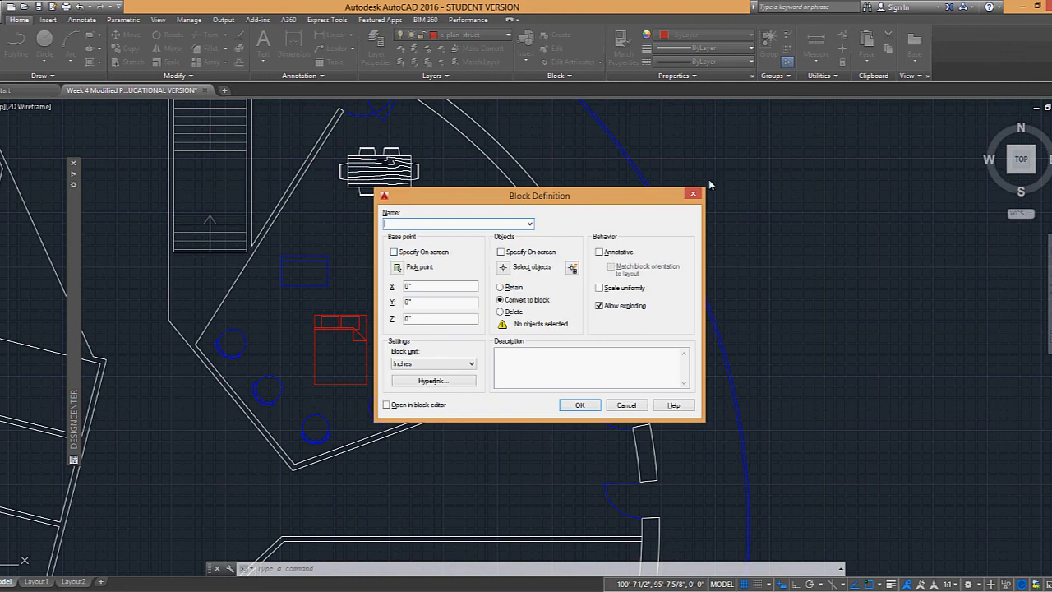
pyautogui.click(529, 224)
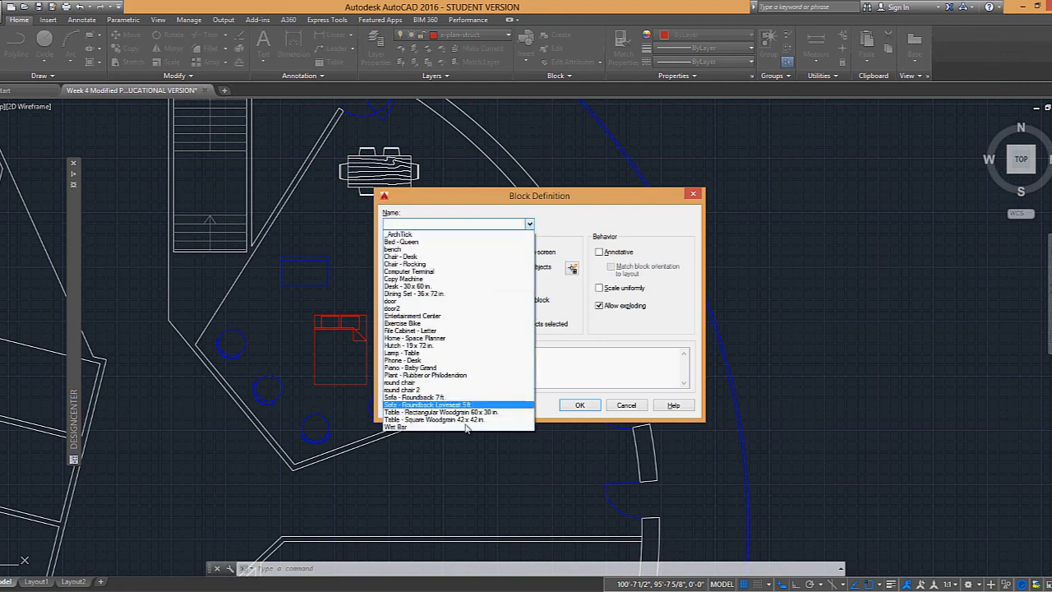
pyautogui.click(693, 196)
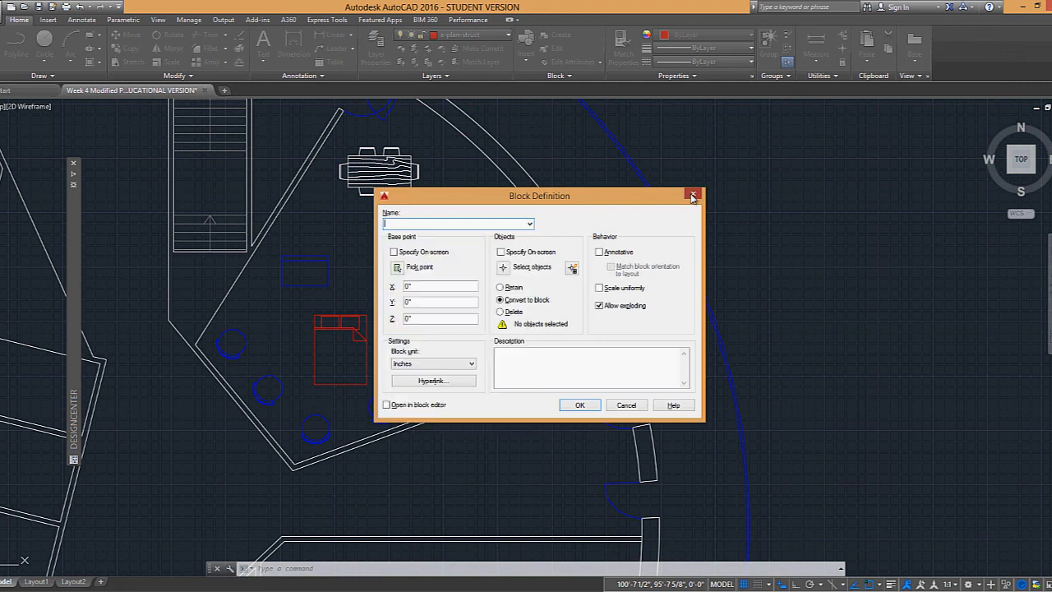
pyautogui.click(693, 195)
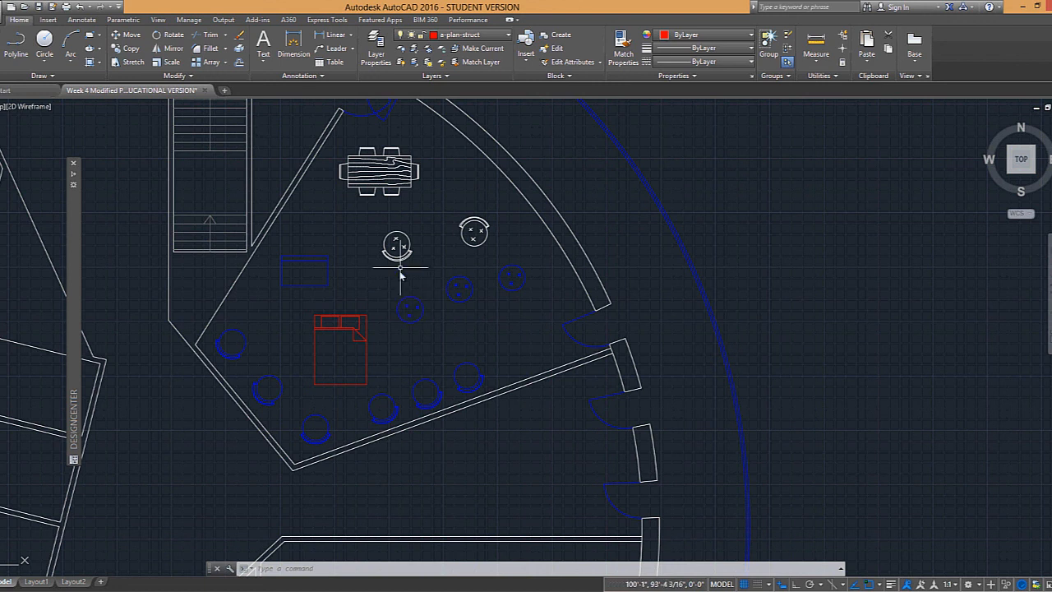
# Step: Open Edit Block Definition from a blue round chair 2, preview the listed blocks from Chair - Desk through Wet Bar, and cancel
pyautogui.doubleClick(410, 310)
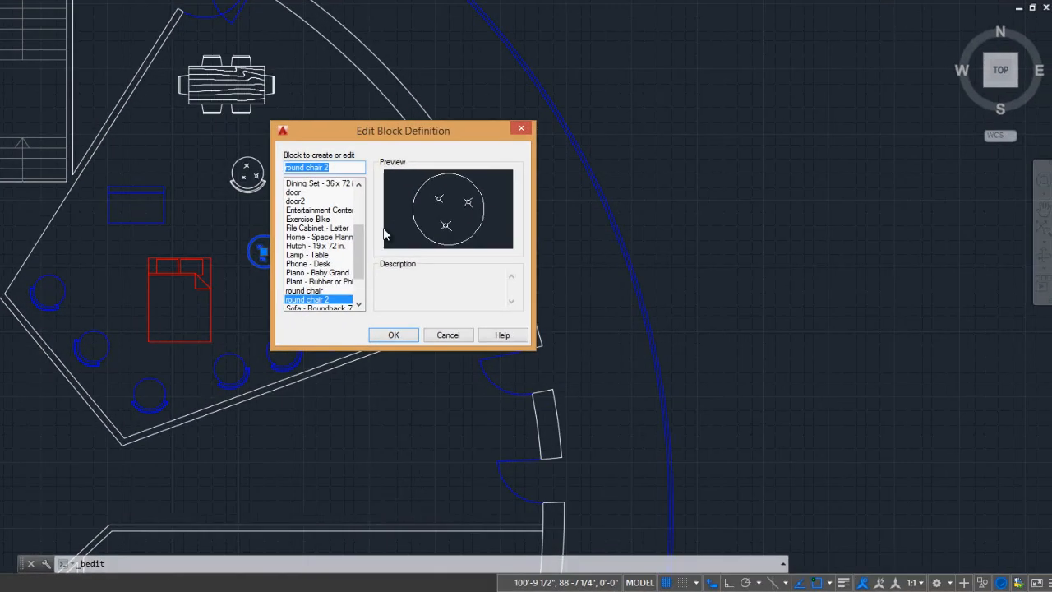
pyautogui.moveTo(490, 307); pyautogui.dragTo(485, 284)
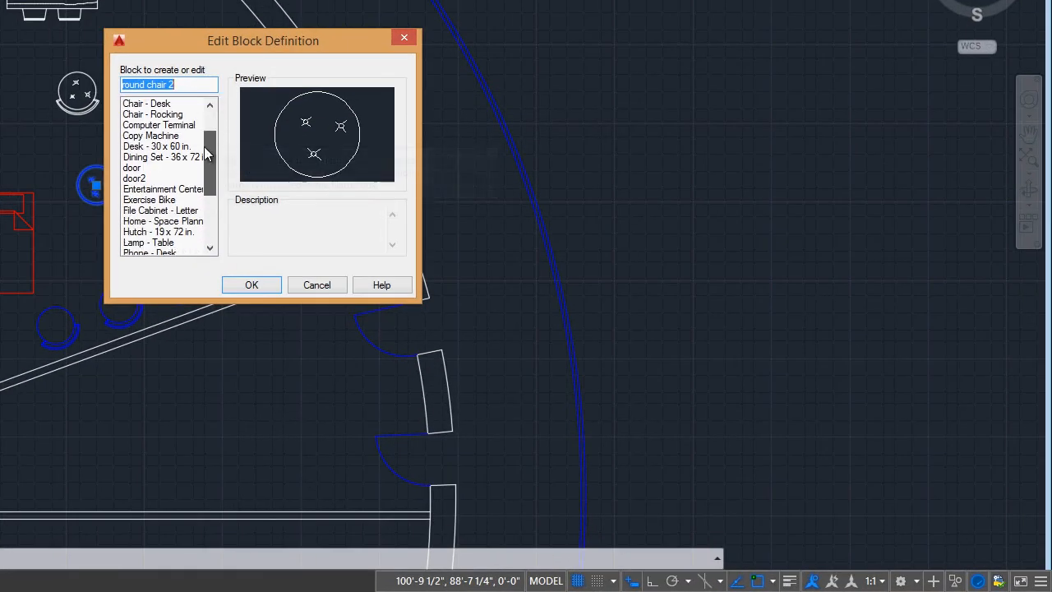
pyautogui.click(162, 104)
pyautogui.press('Return')
pyautogui.press('Down')
pyautogui.press('Down')
pyautogui.press('Down')
pyautogui.press('Down')
pyautogui.press('Down')
pyautogui.press('Down')
pyautogui.press('Down')
pyautogui.press('Down')
pyautogui.press('Down')
pyautogui.press('Down')
pyautogui.press('Down')
pyautogui.press('Down')
pyautogui.press('Down')
pyautogui.press('Down')
pyautogui.press('Down')
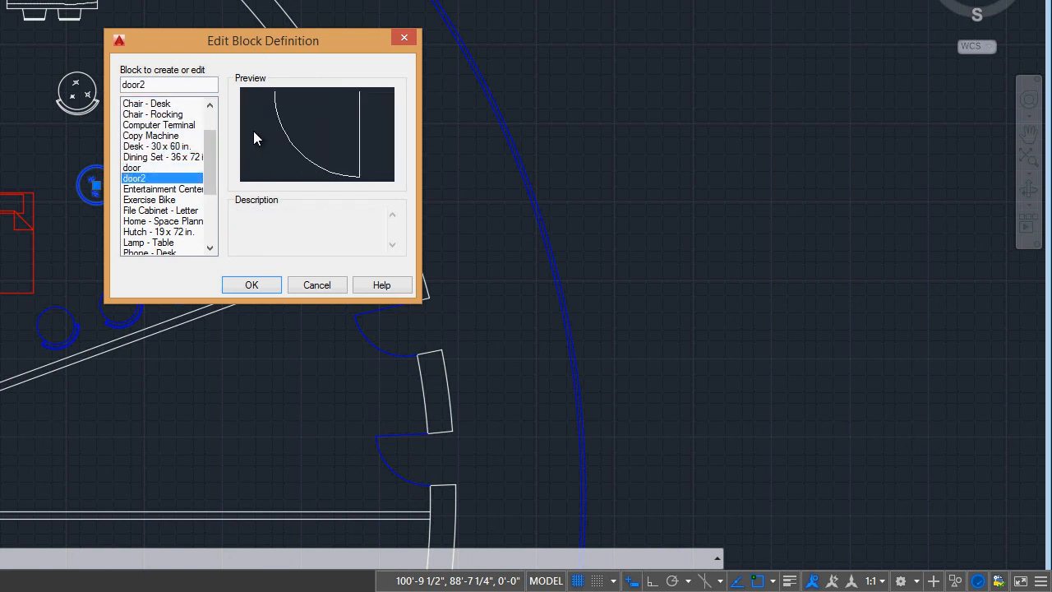
pyautogui.press('Down')
pyautogui.press('Down')
pyautogui.press('Down')
pyautogui.press('Down')
pyautogui.press('Down')
pyautogui.press('Down')
pyautogui.press('Down')
pyautogui.press('Down')
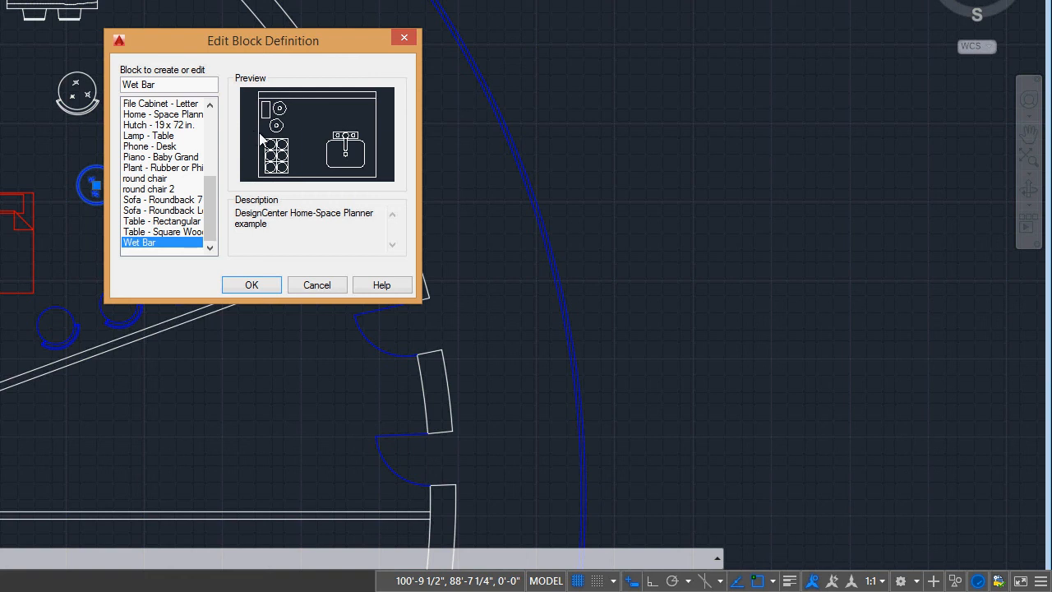
pyautogui.click(325, 290)
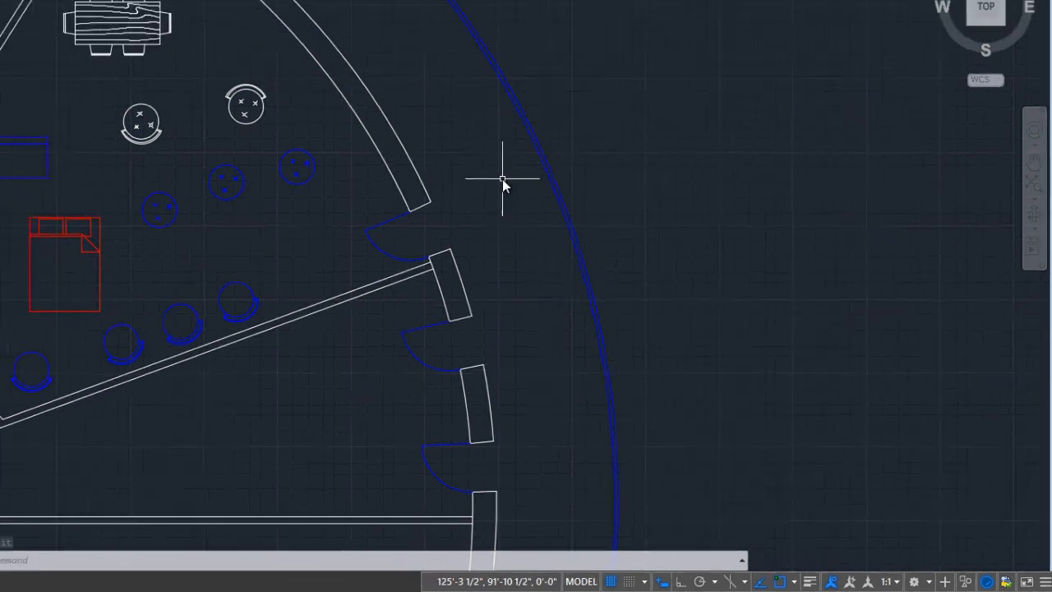
pyautogui.scroll(-2, 461, 146)
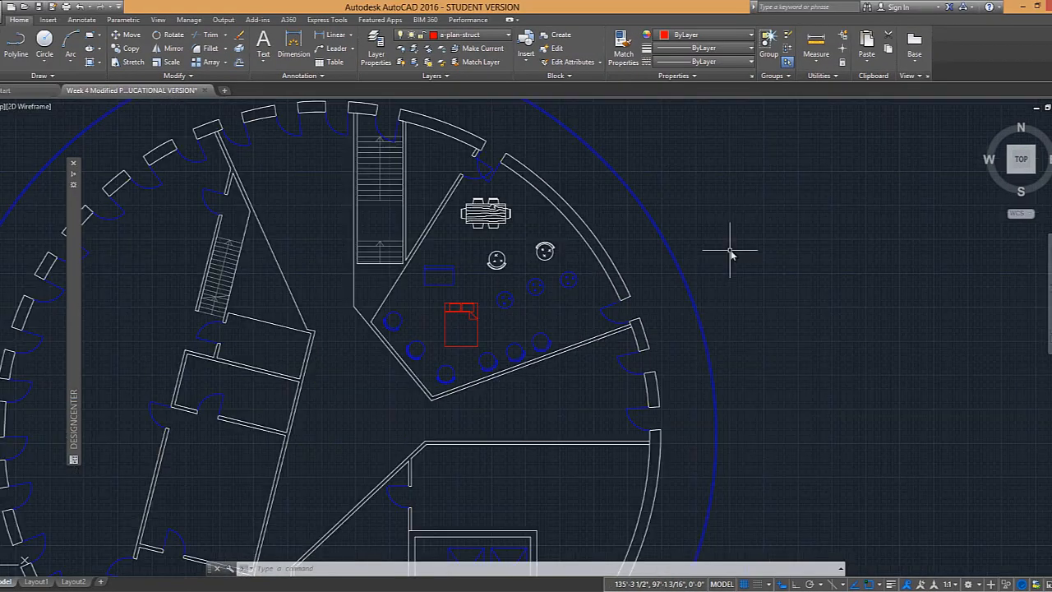
pyautogui.moveTo(731, 254); pyautogui.dragTo(712, 289, button='middle')
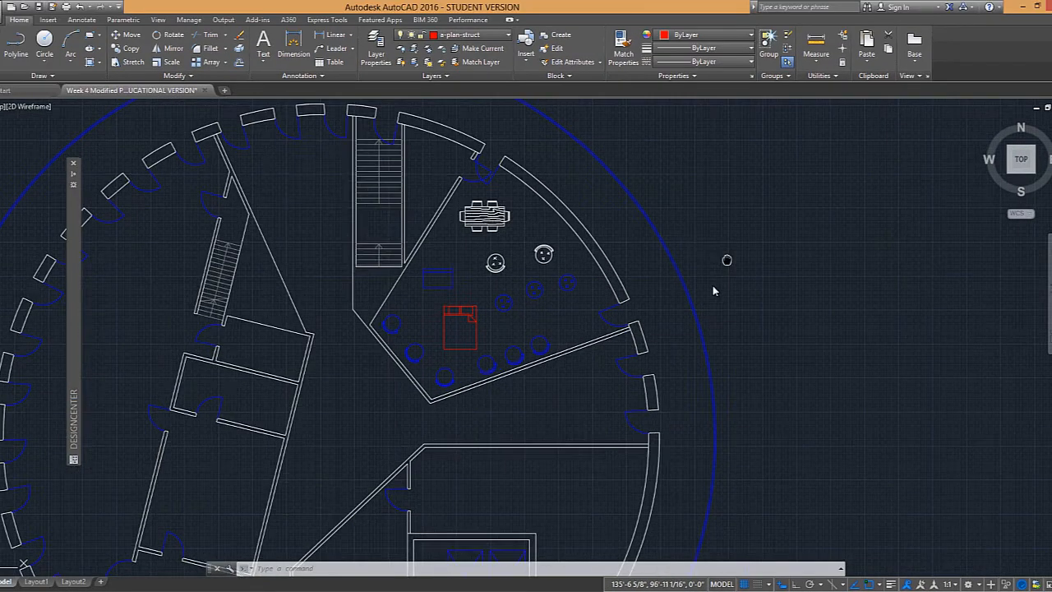